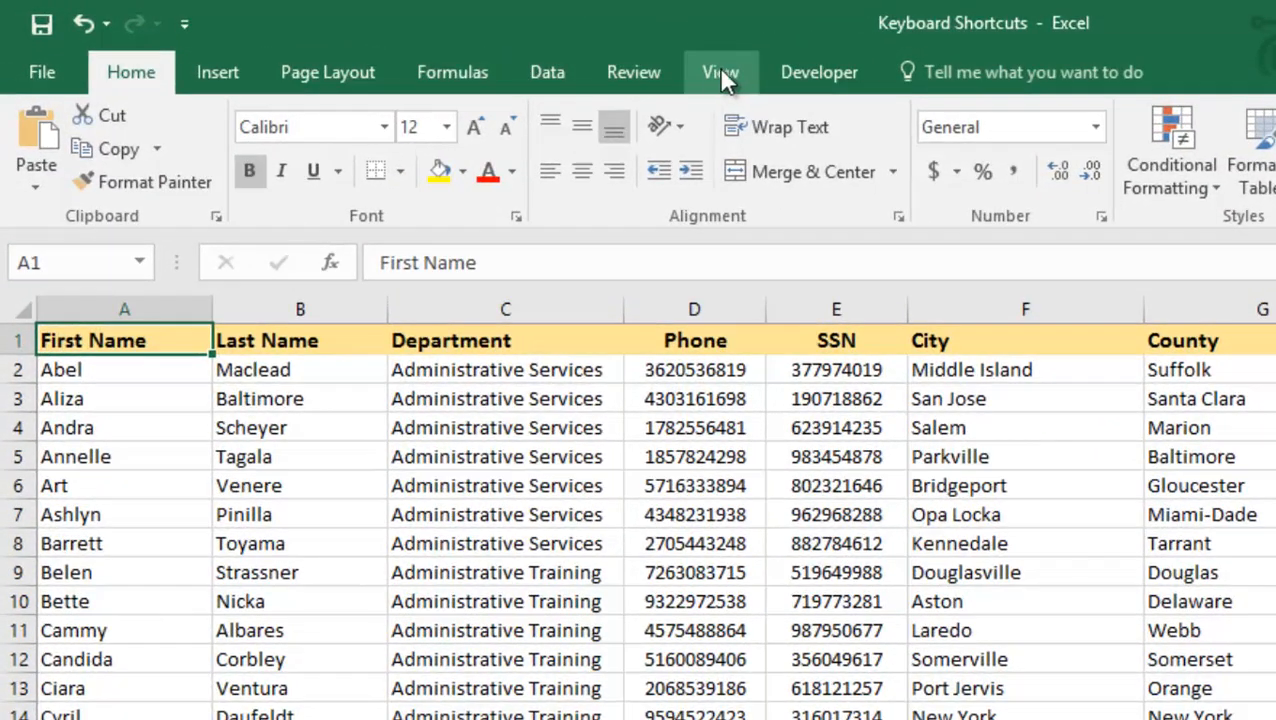
Show the View commands and switch the workbook window to full screen and back to normal.
click(720, 72)
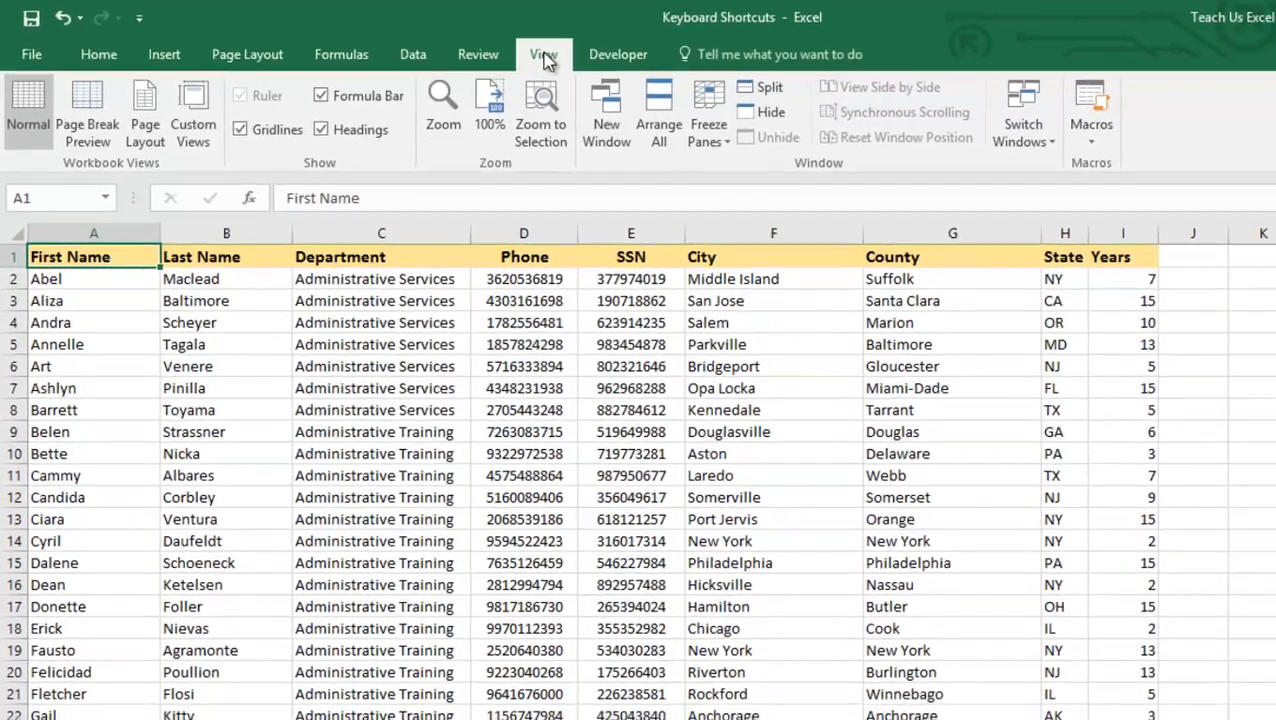
key(ctrl+shift+F1)
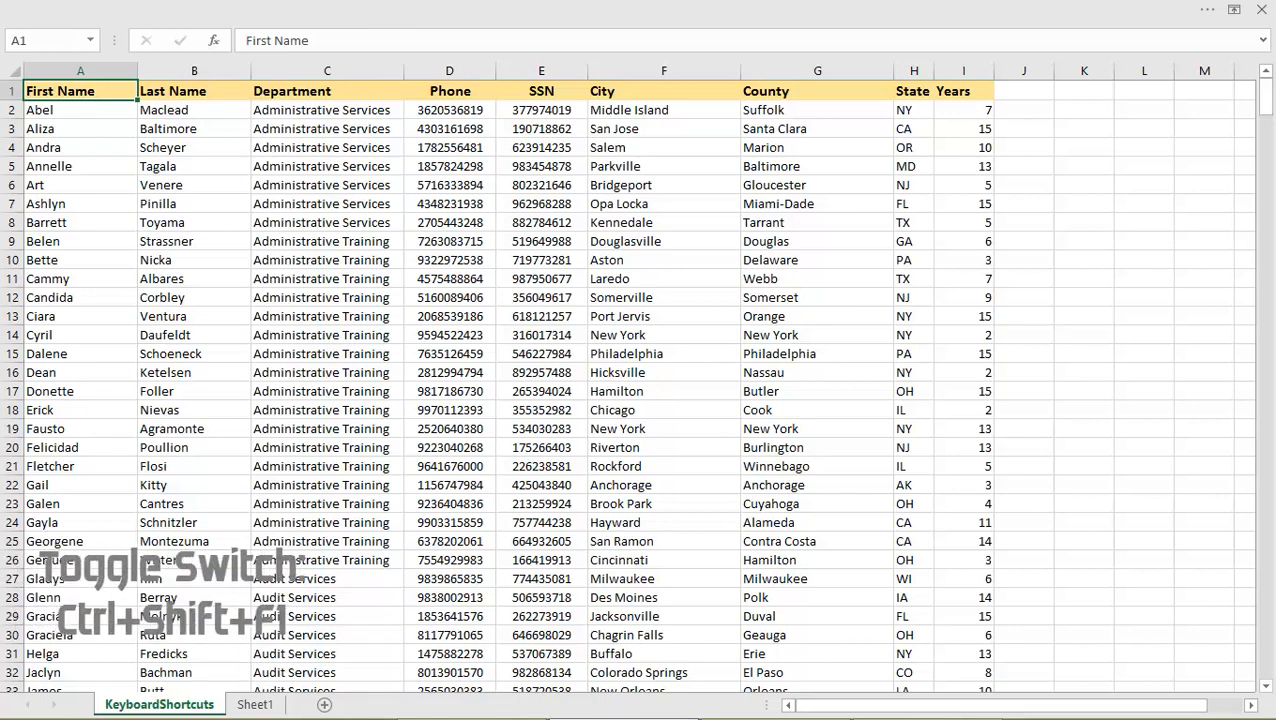
key(ctrl+shift+F1)
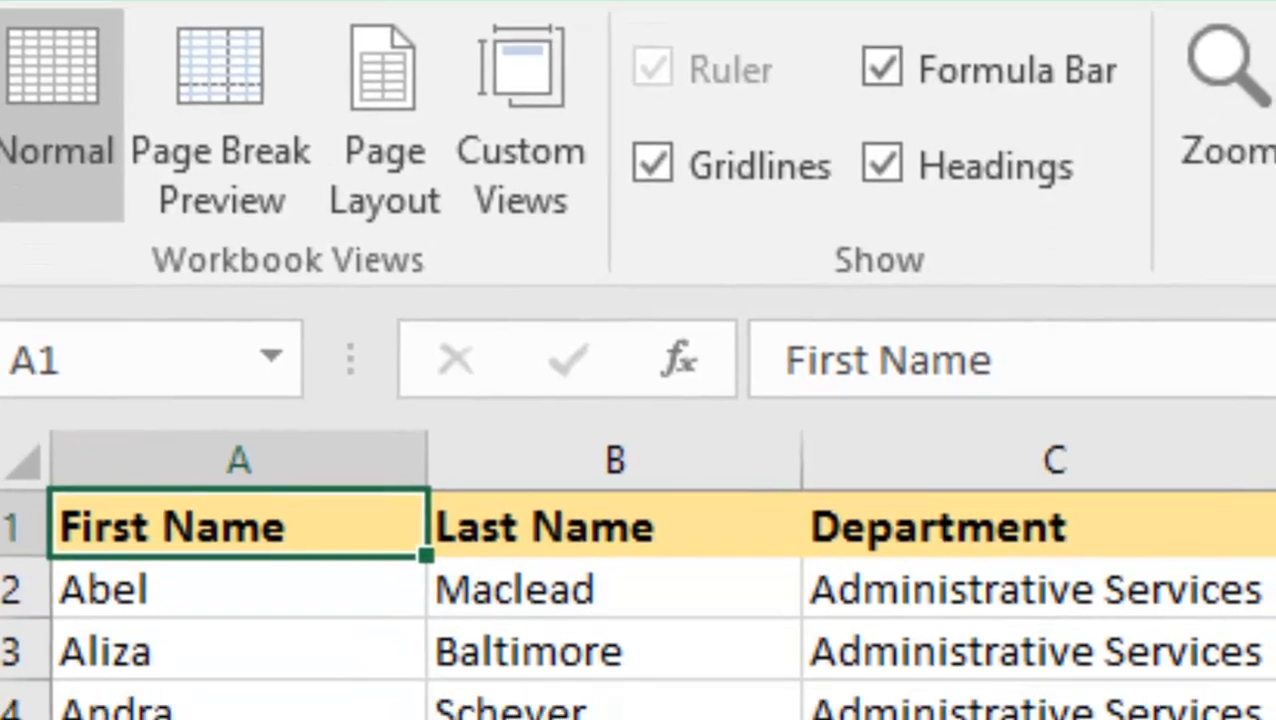
Find Toggle Full Screen View among the Commands Not in the Ribbon in the Quick Access Toolbar options, leaving the options unchanged.
click(486, 58)
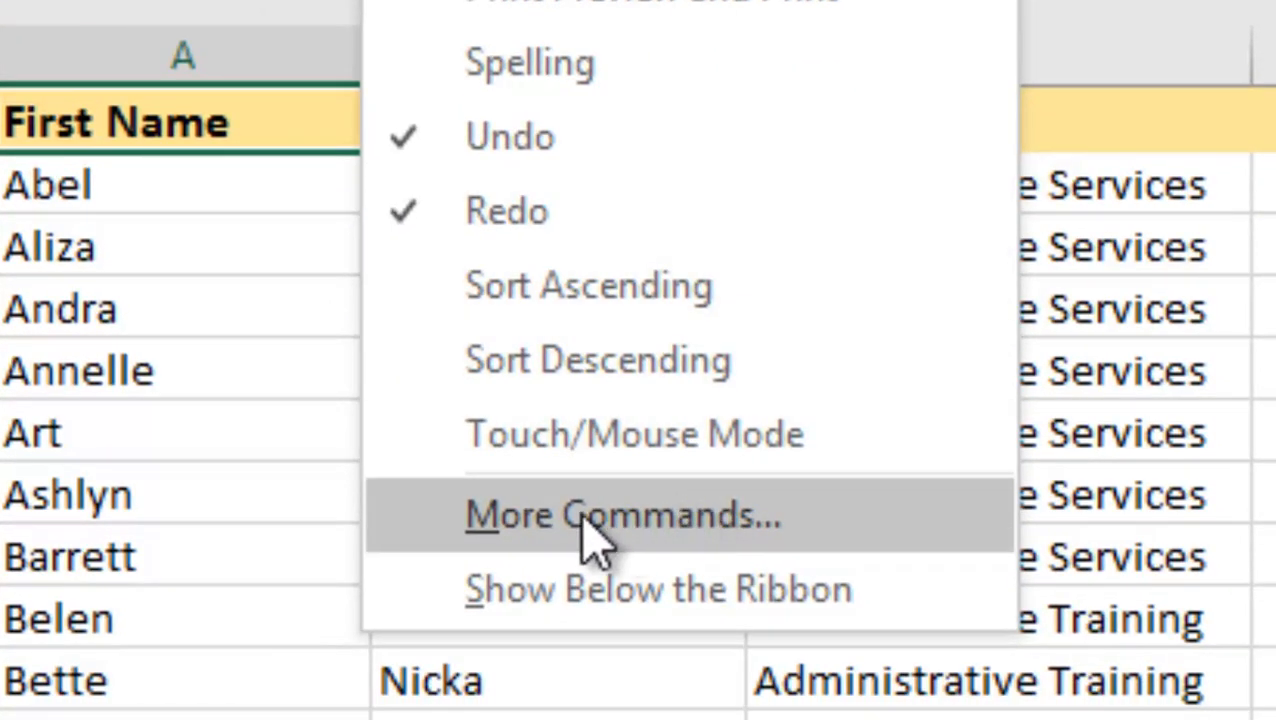
click(592, 540)
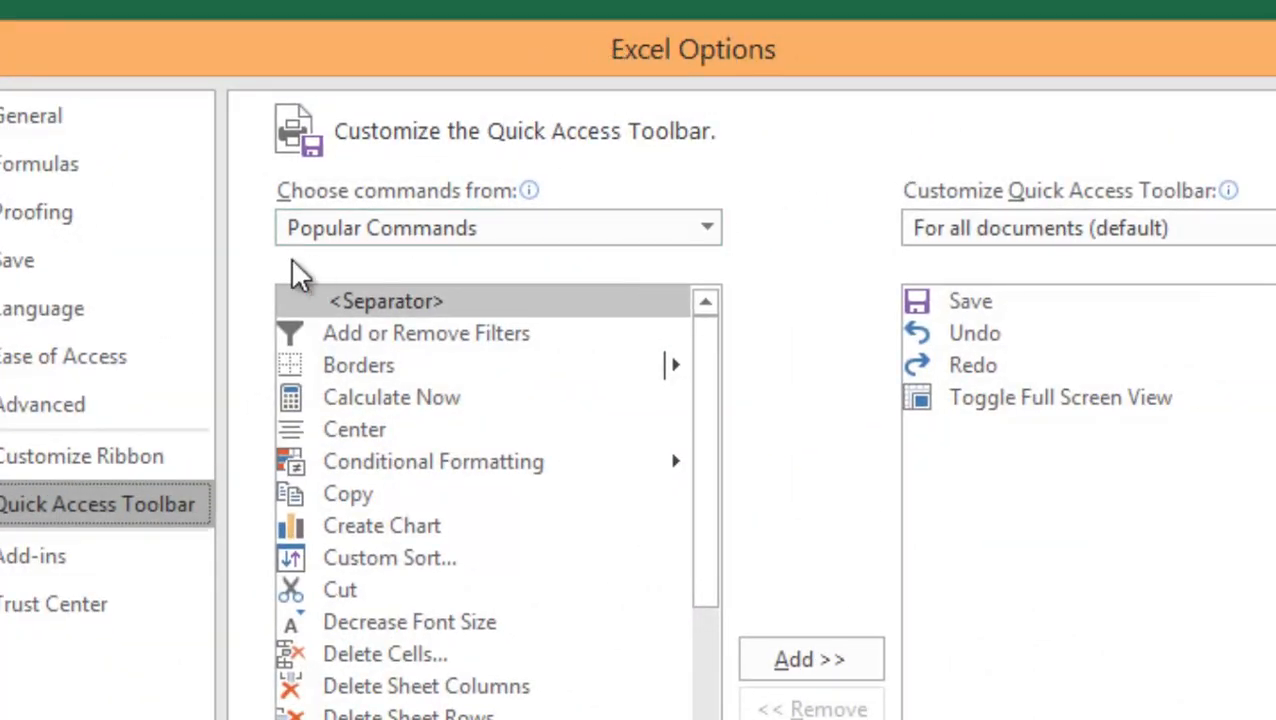
click(707, 230)
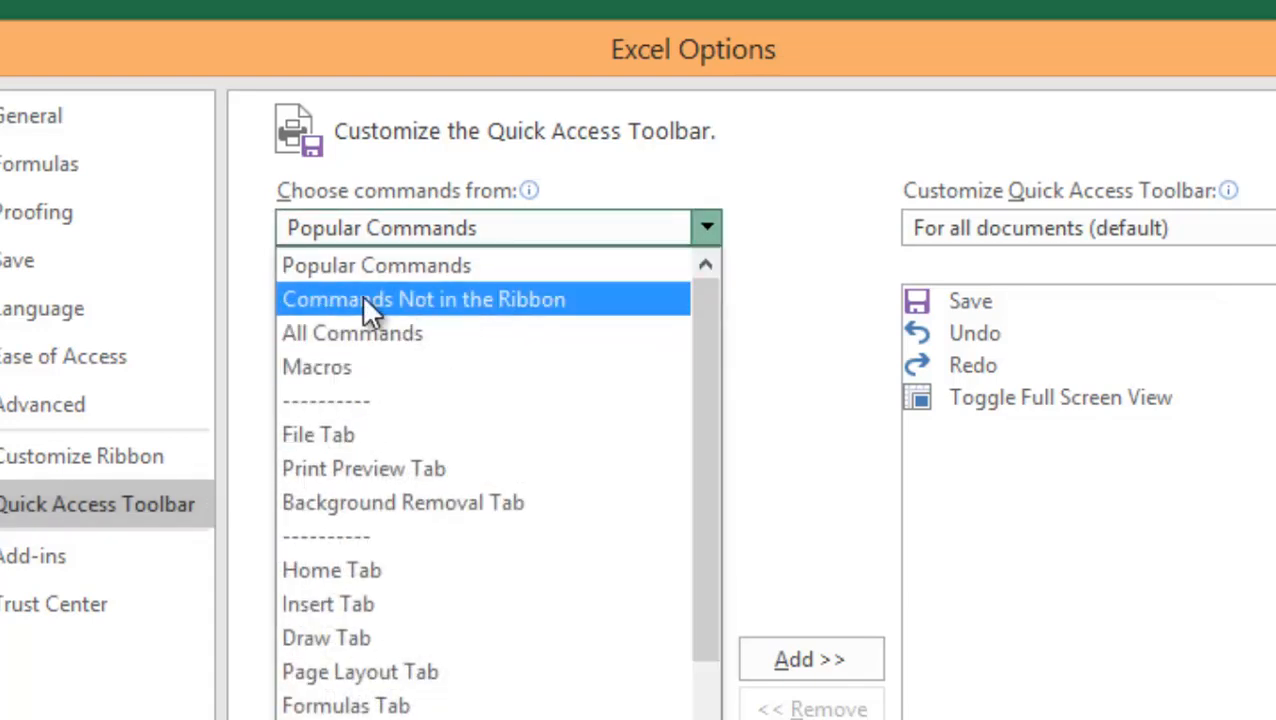
click(469, 300)
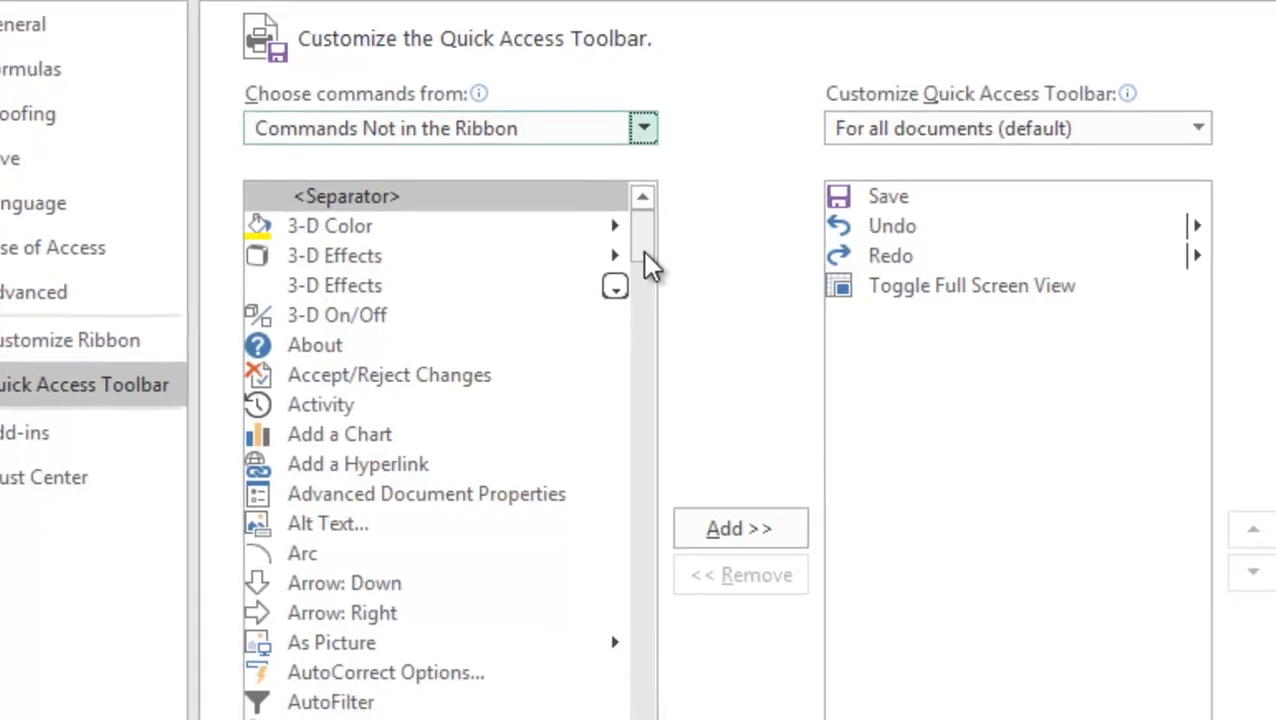
scroll(700, 530, down, 10)
drag(578, 290, 583, 690)
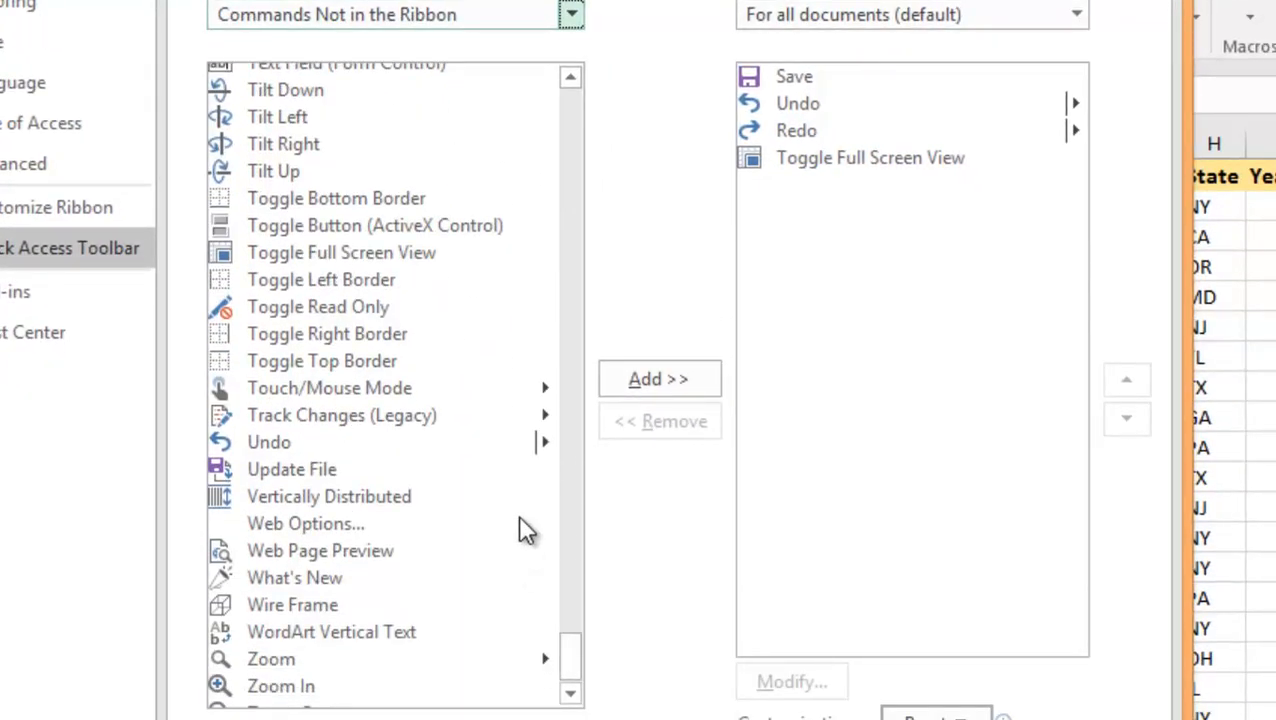
click(345, 262)
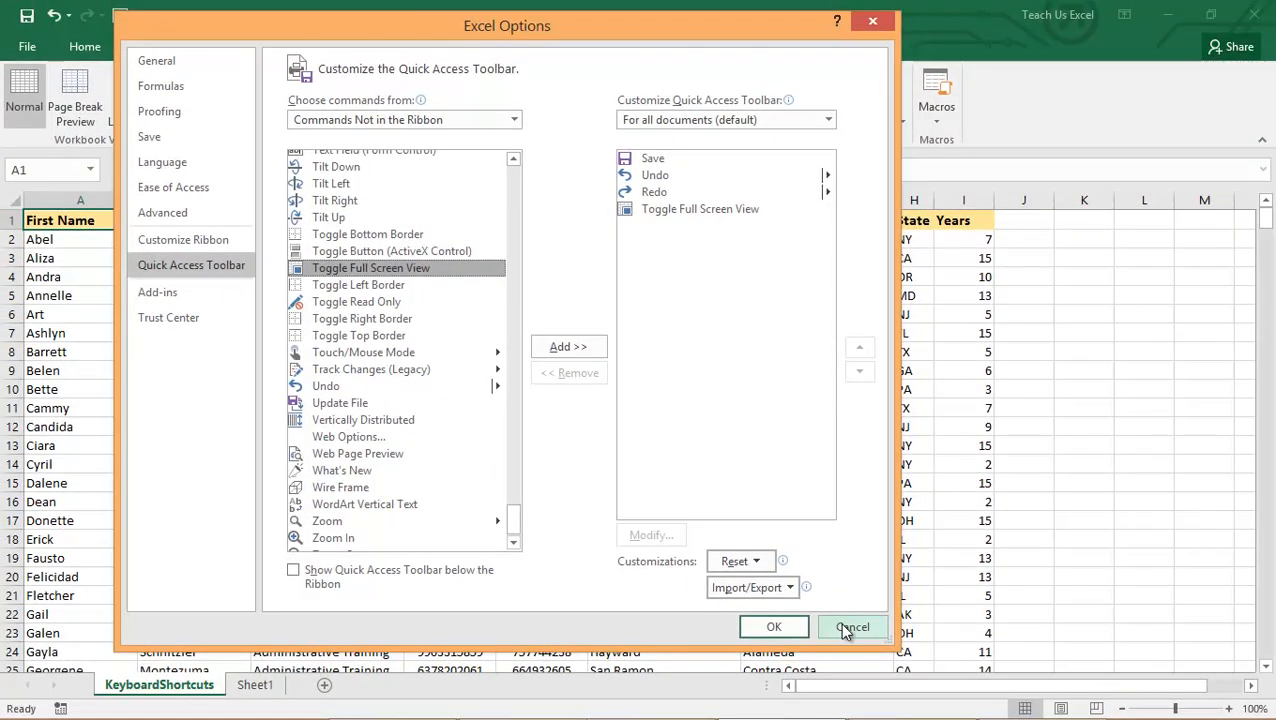
click(846, 628)
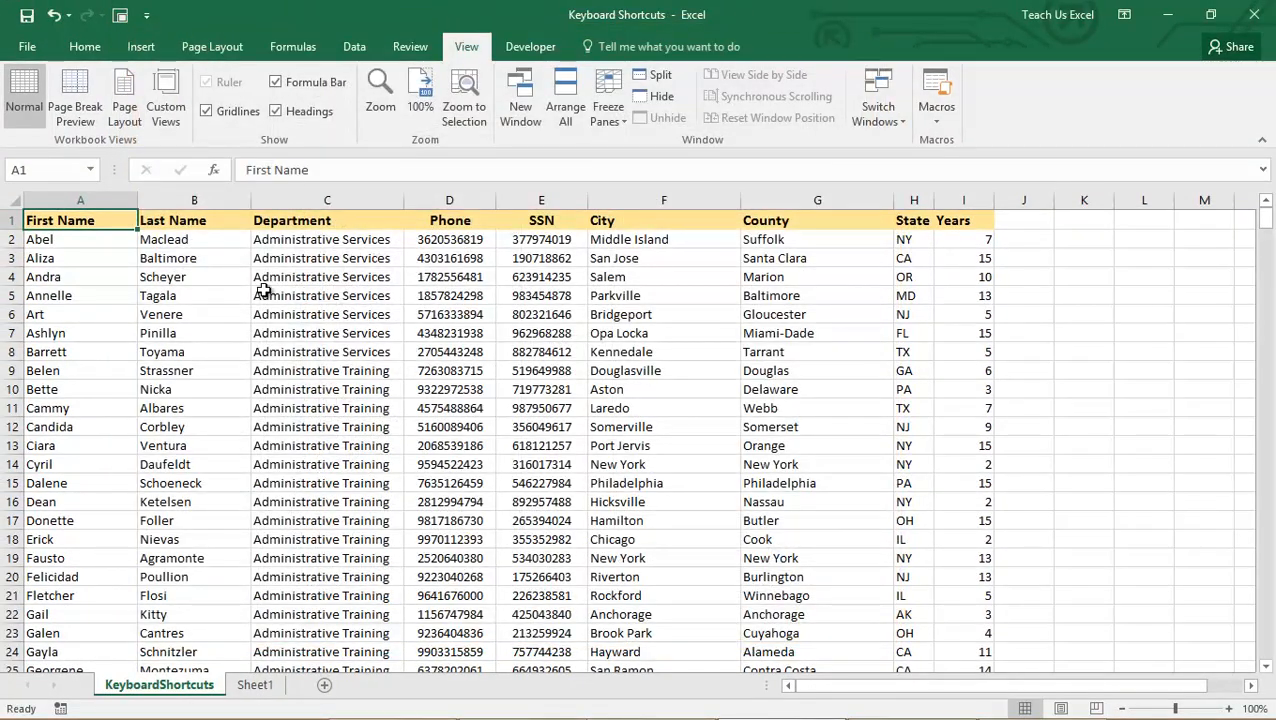
Toggle Full Screen View on and off, and collapse and restore the ribbon.
click(120, 17)
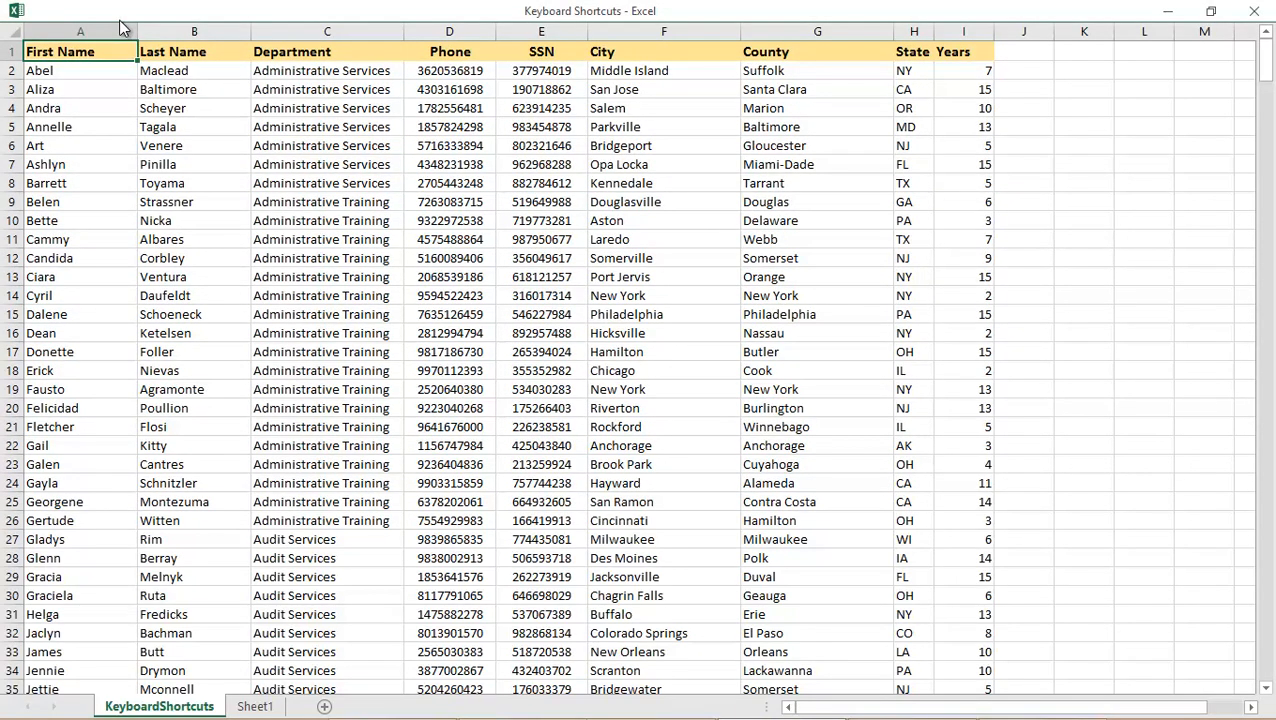
key(Escape)
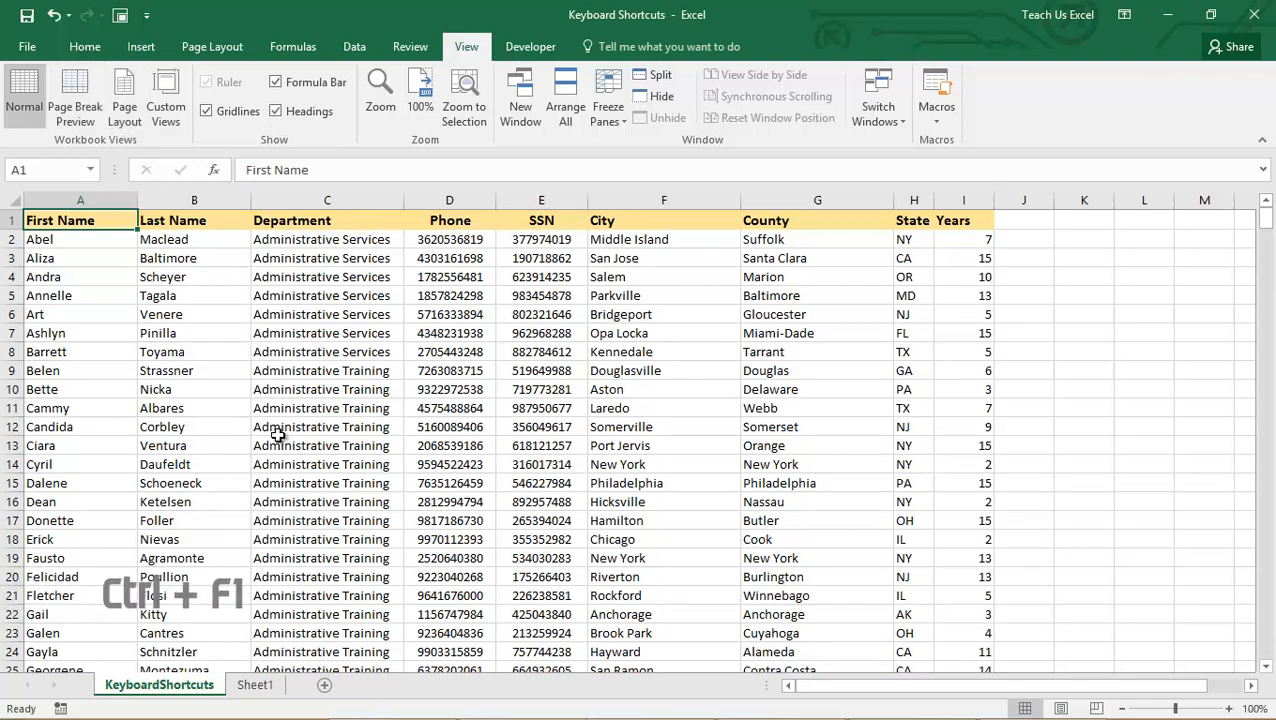
key(ctrl+F1)
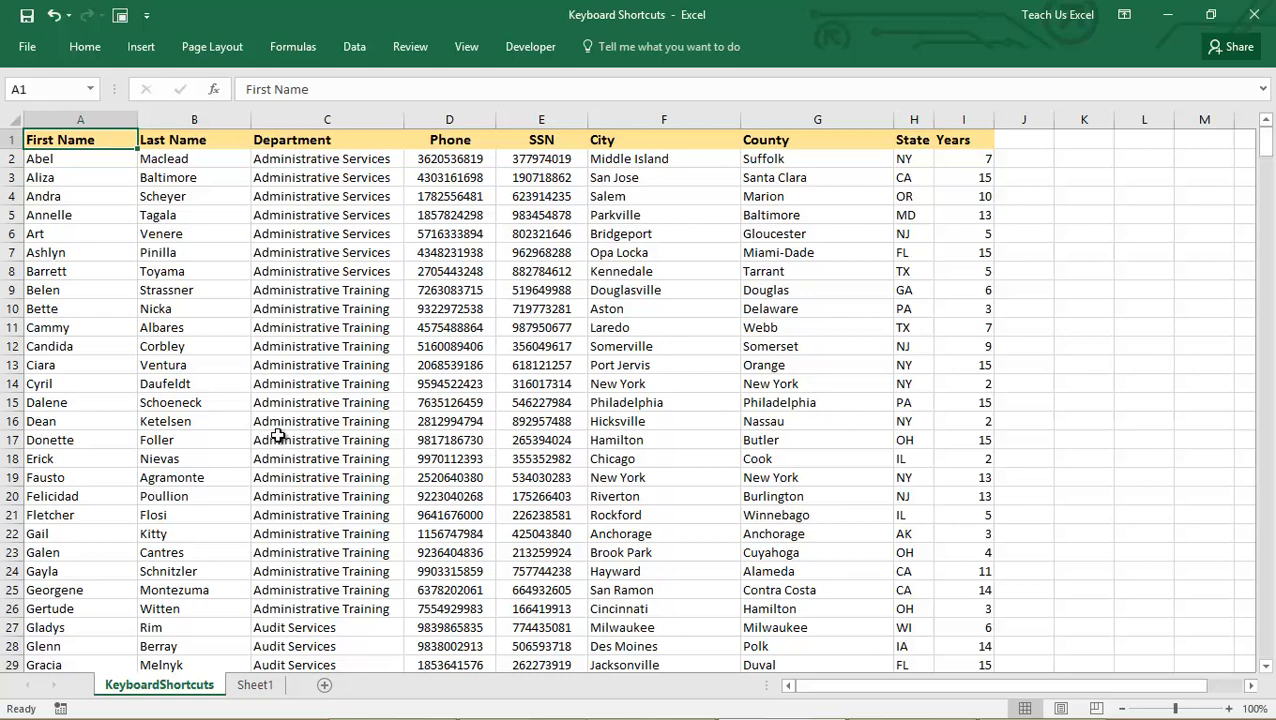
key(ctrl+F1)
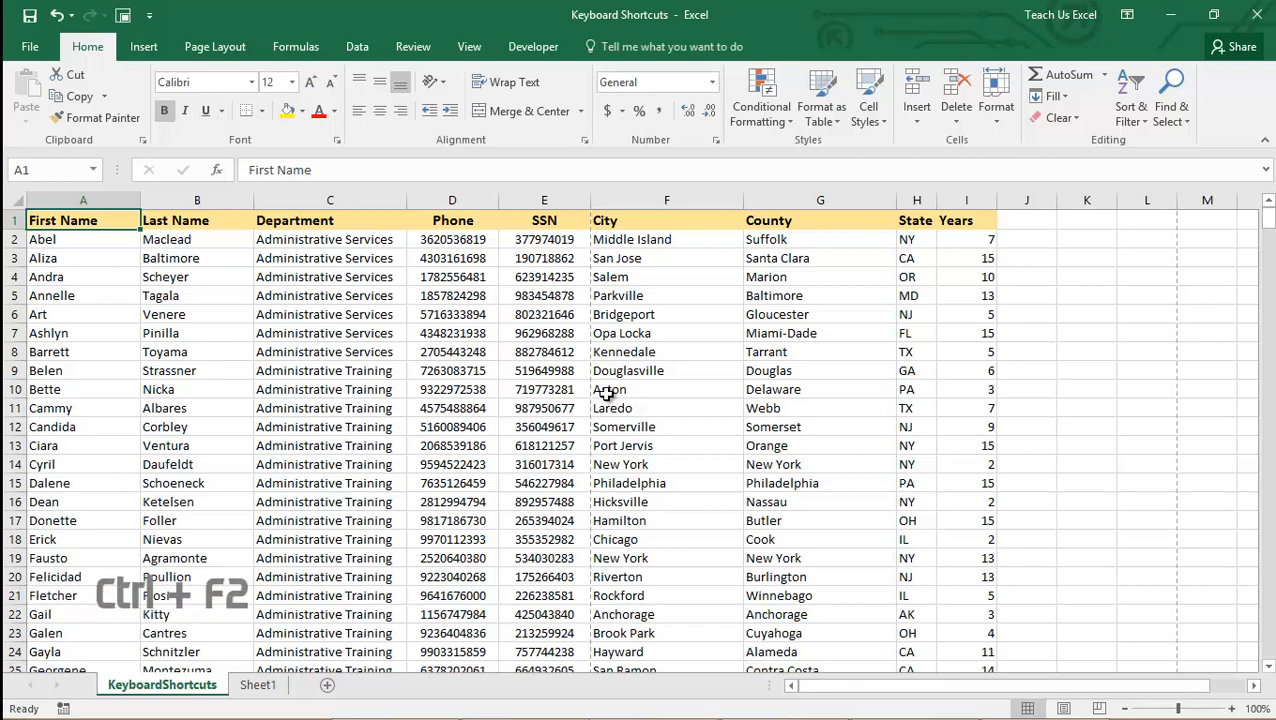
Look at the print preview of the active sheet and return to the worksheet.
key(ctrl+F2)
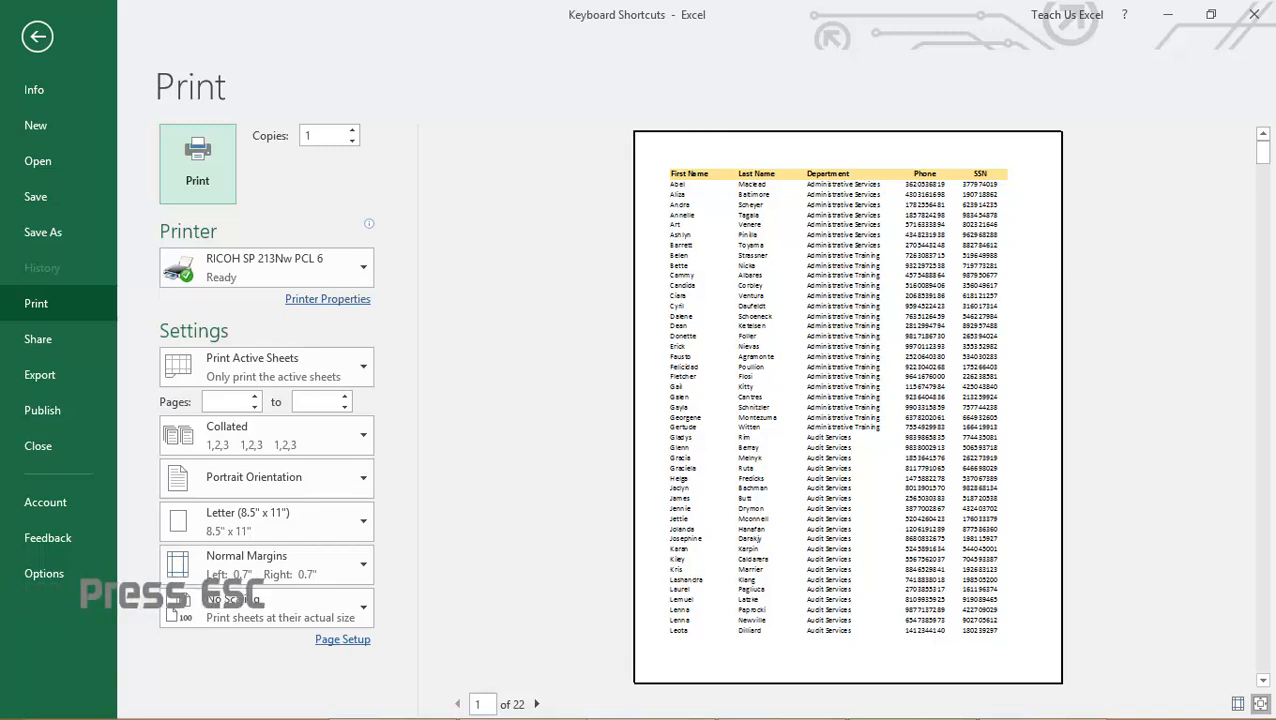
key(Escape)
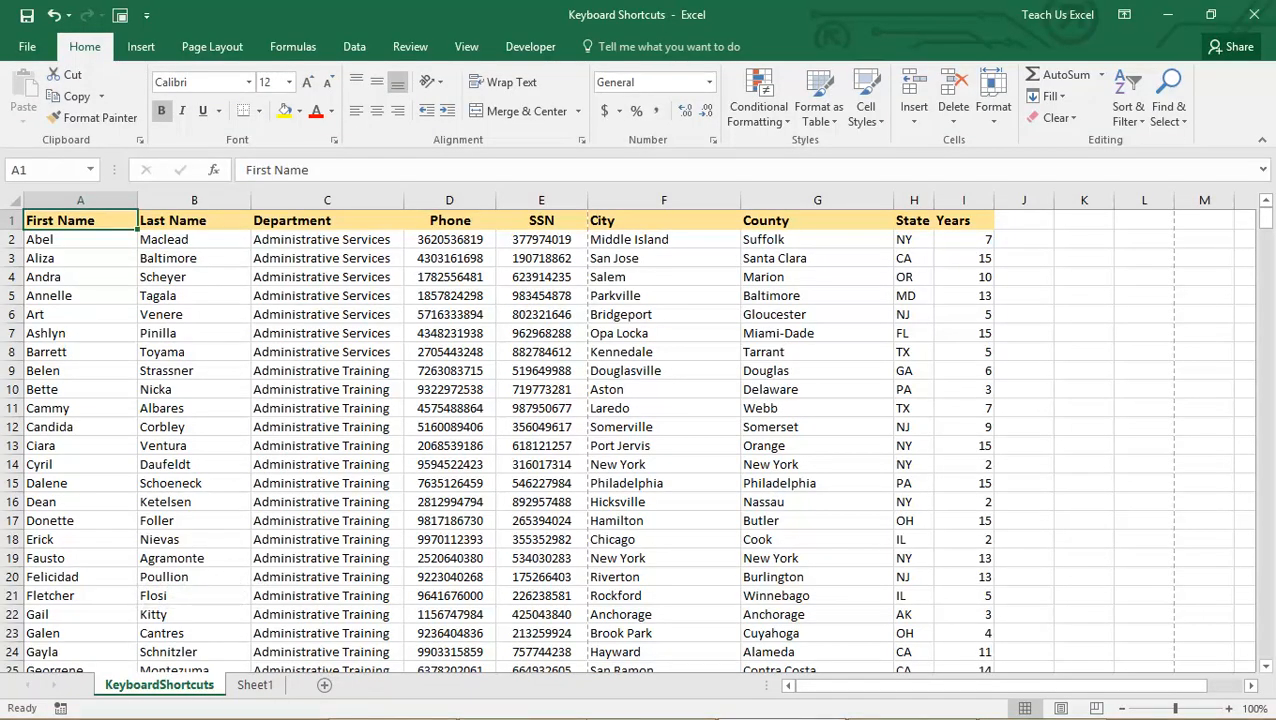
key(Right)
key(Right)
key(Right)
key(Right)
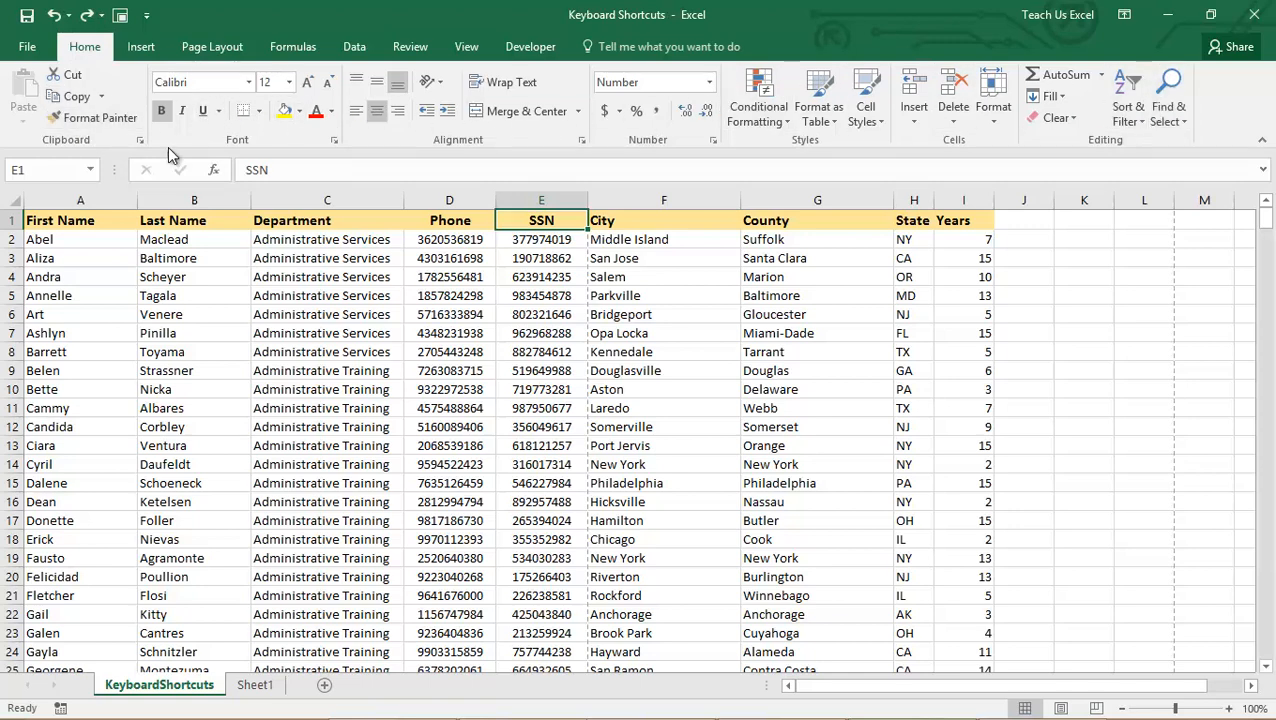
Format the Phone column D with the Special number format Phone Number.
click(428, 198)
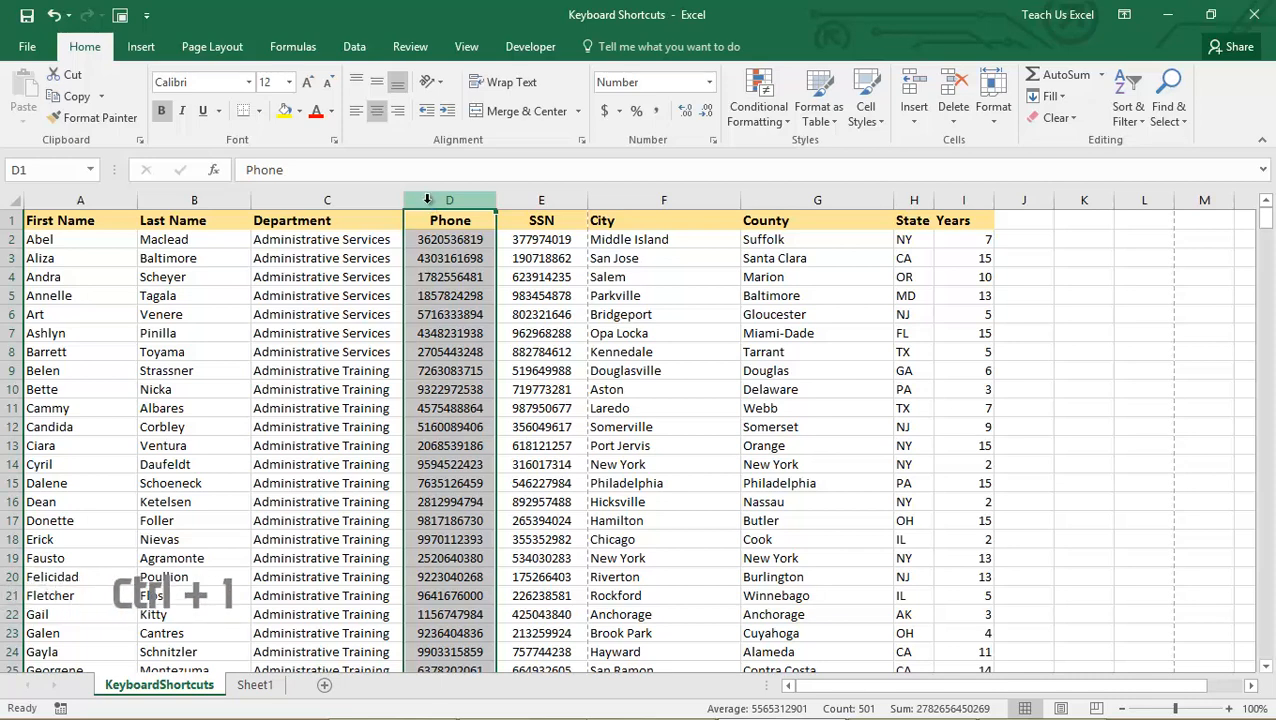
key(ctrl+1)
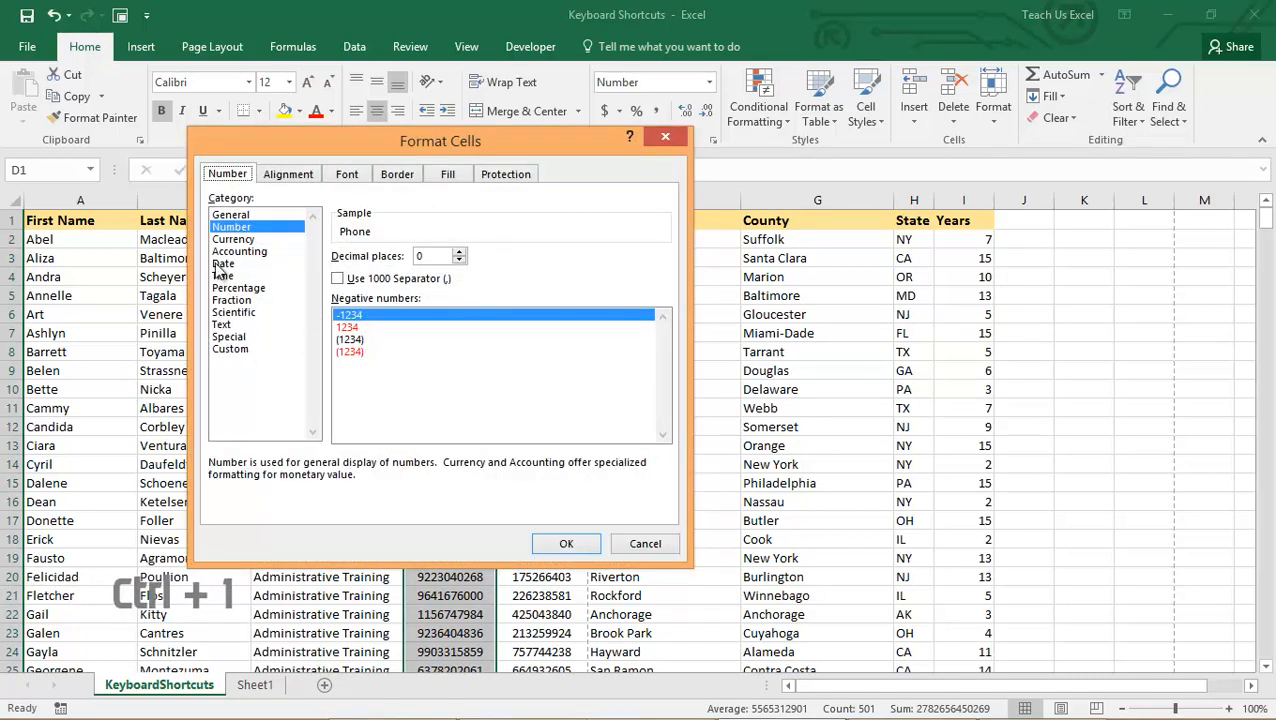
click(232, 337)
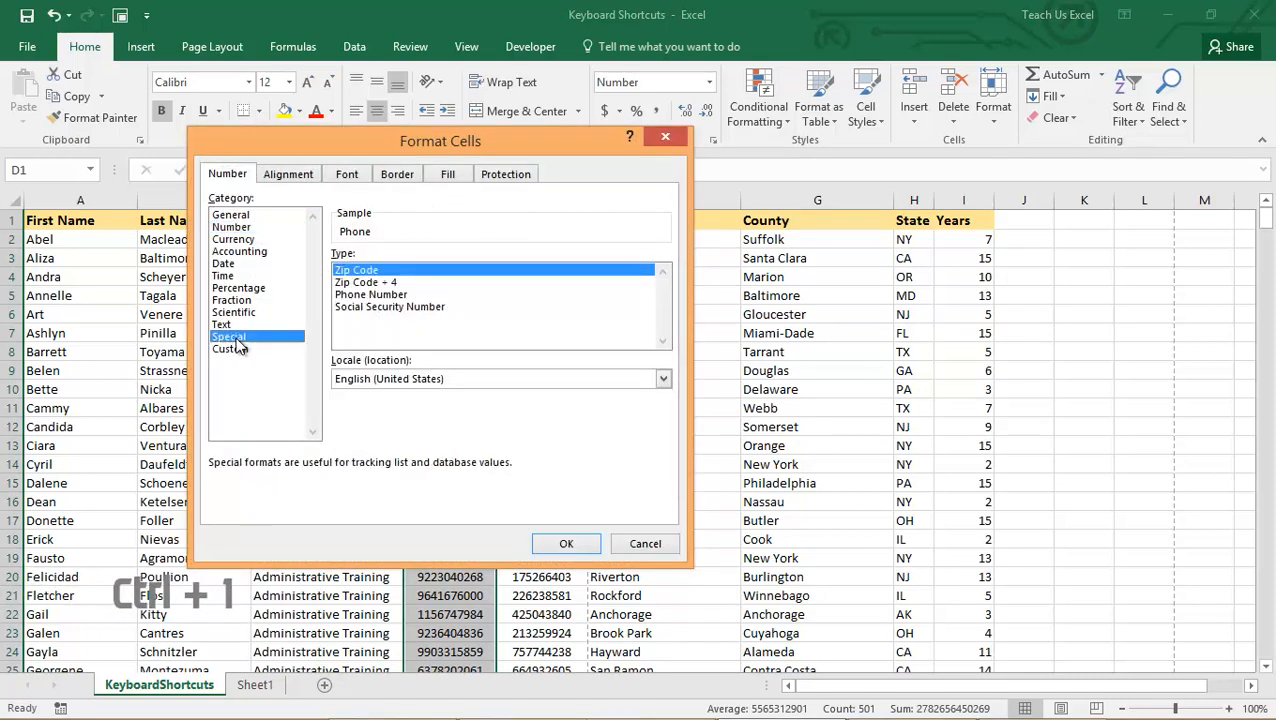
click(372, 296)
click(567, 544)
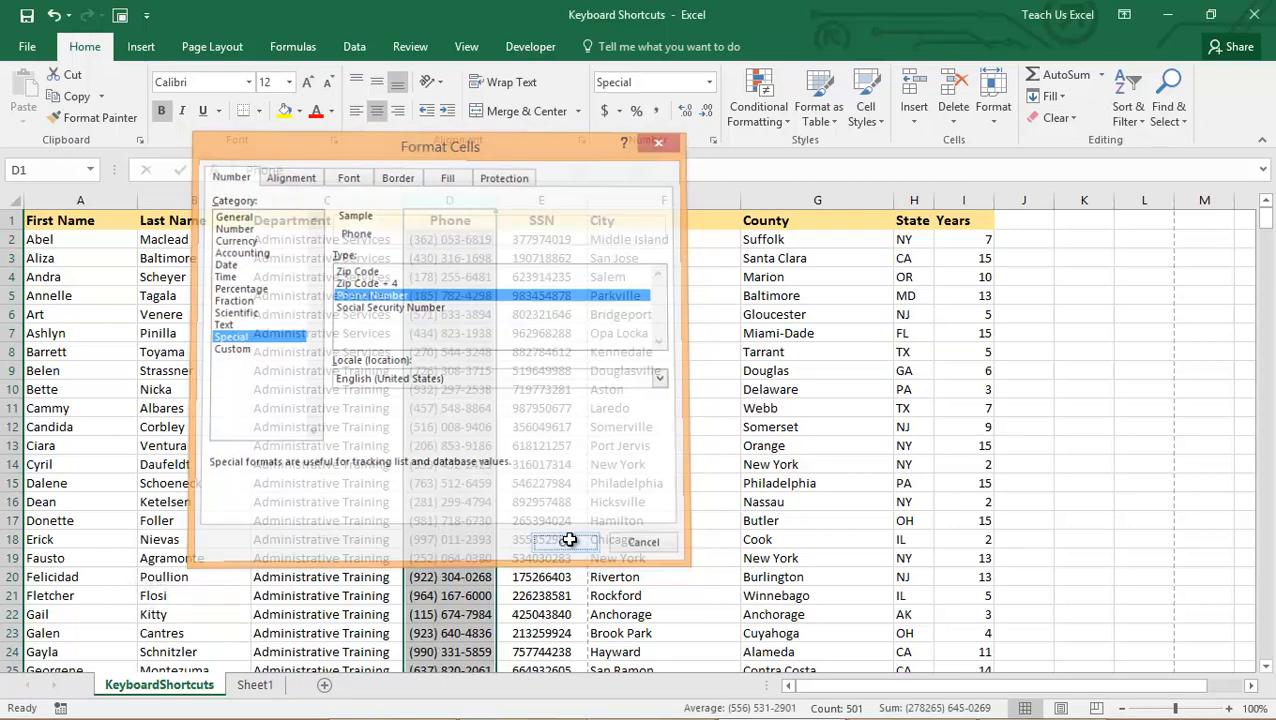
click(433, 241)
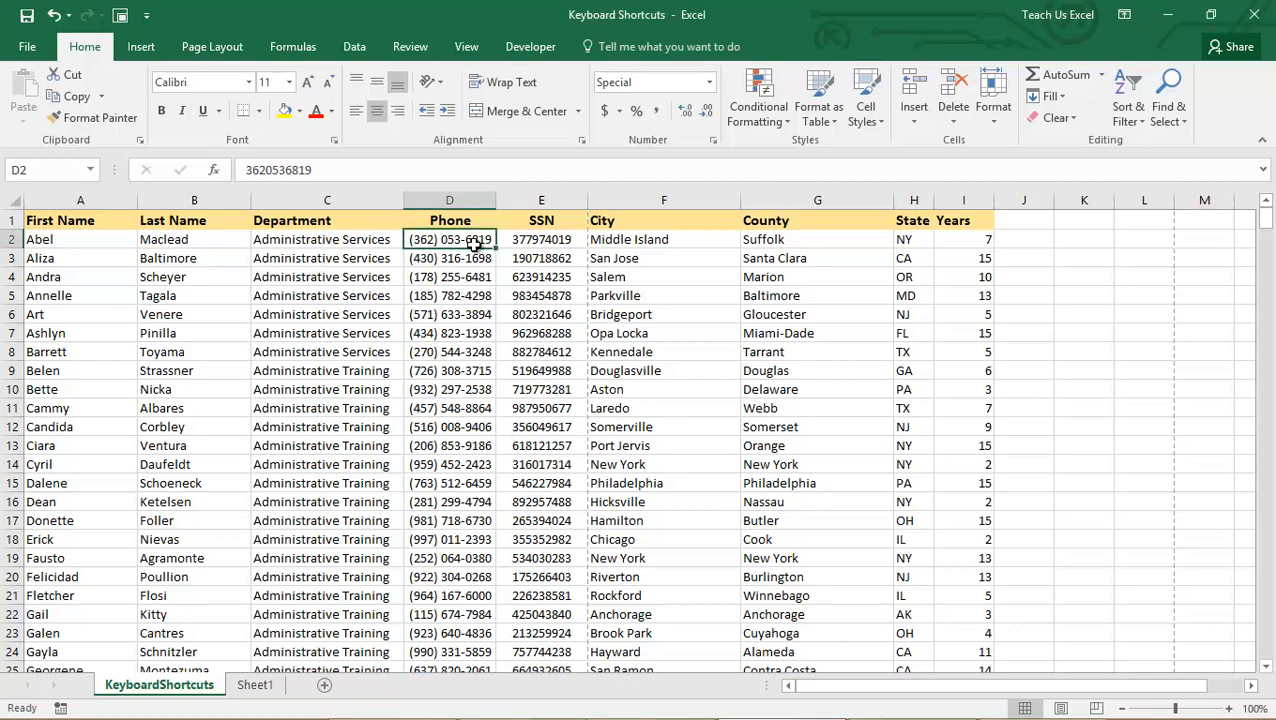
Format the SSN column E with the Special number format Social Security Number.
drag(449, 200, 500, 199)
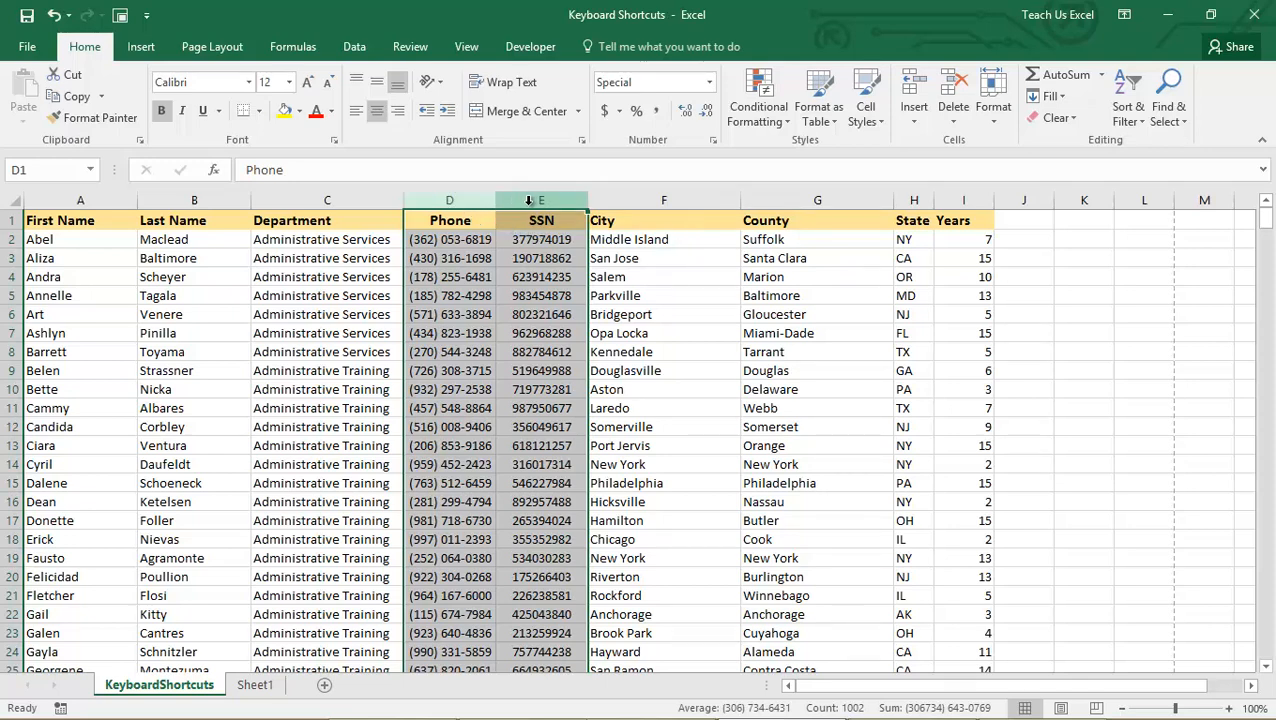
click(540, 199)
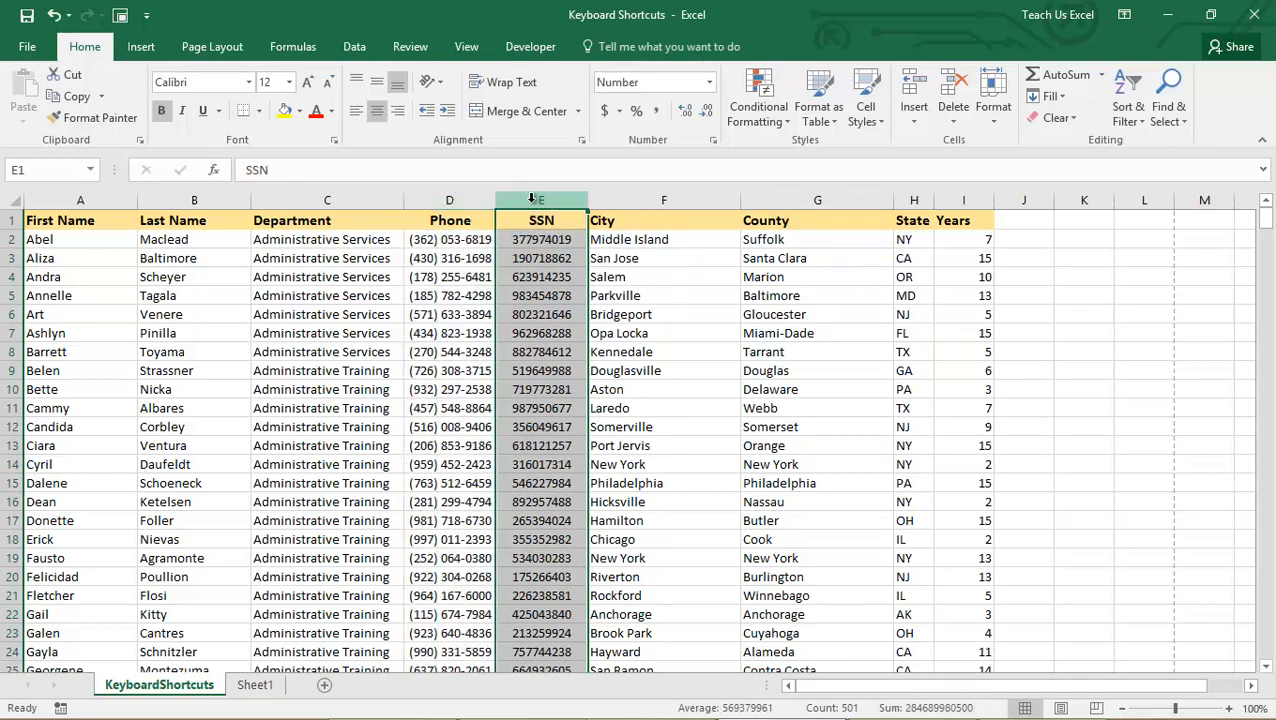
key(ctrl+1)
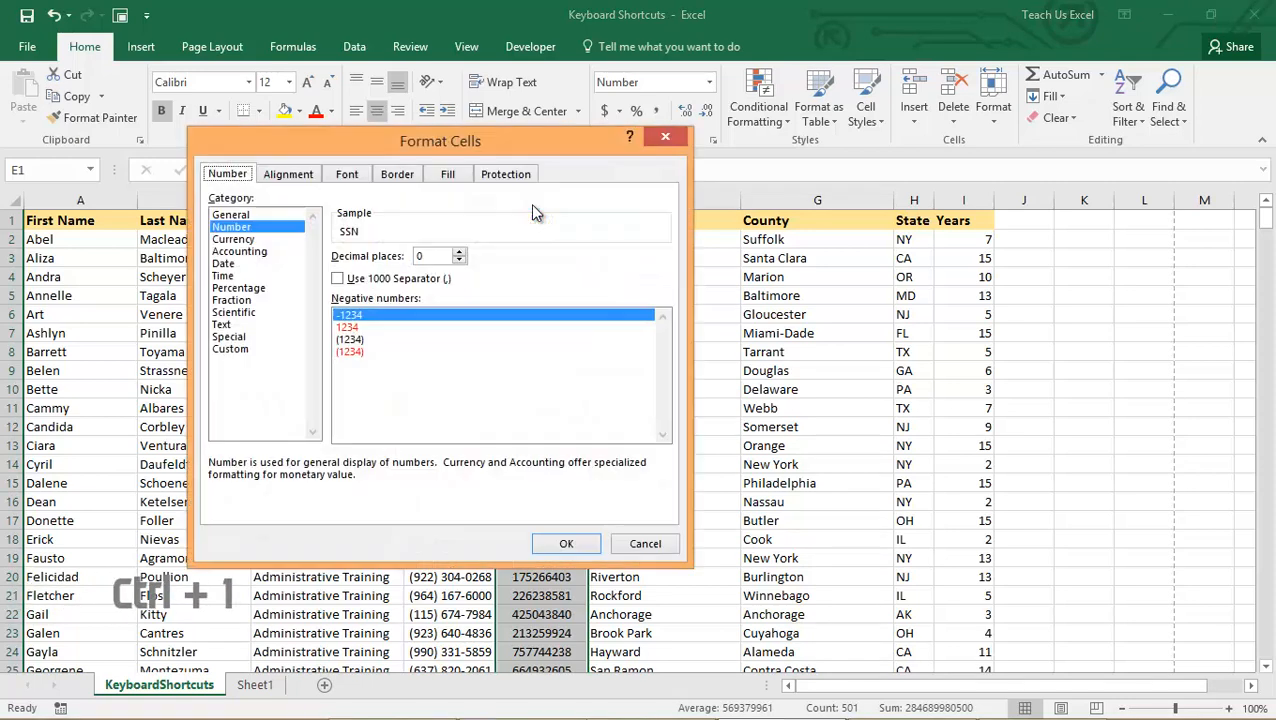
click(229, 339)
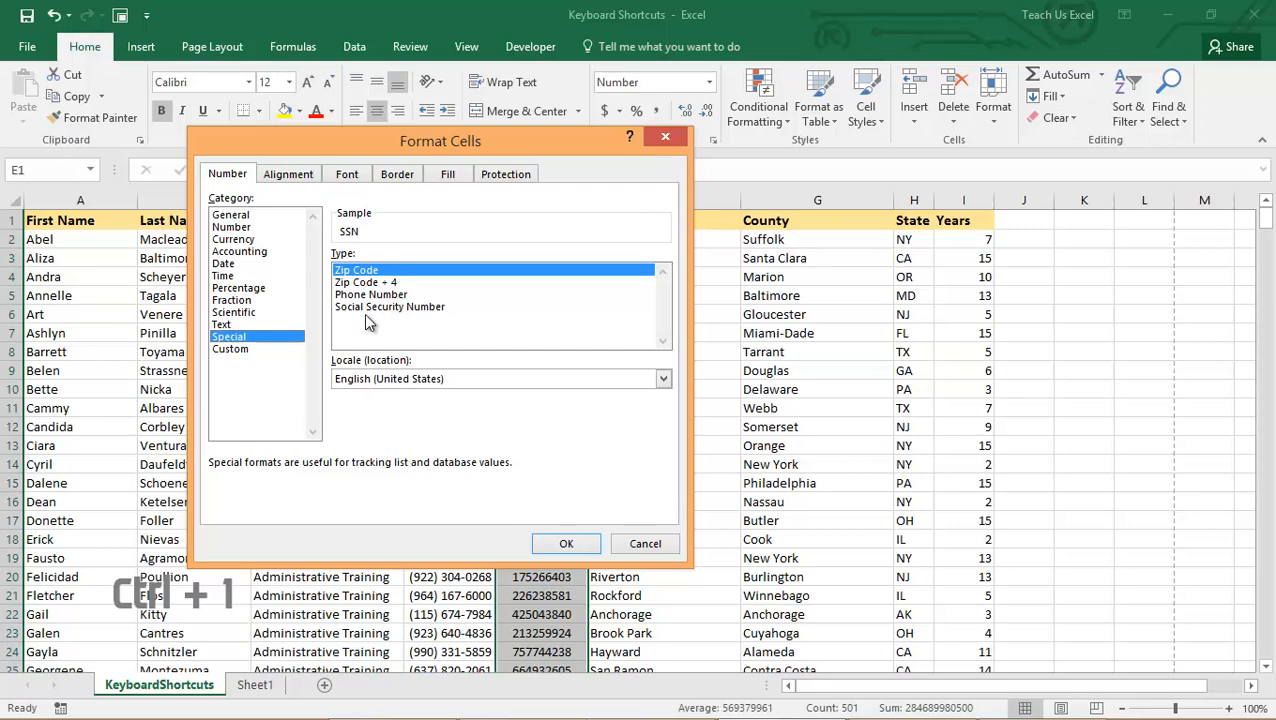
click(405, 308)
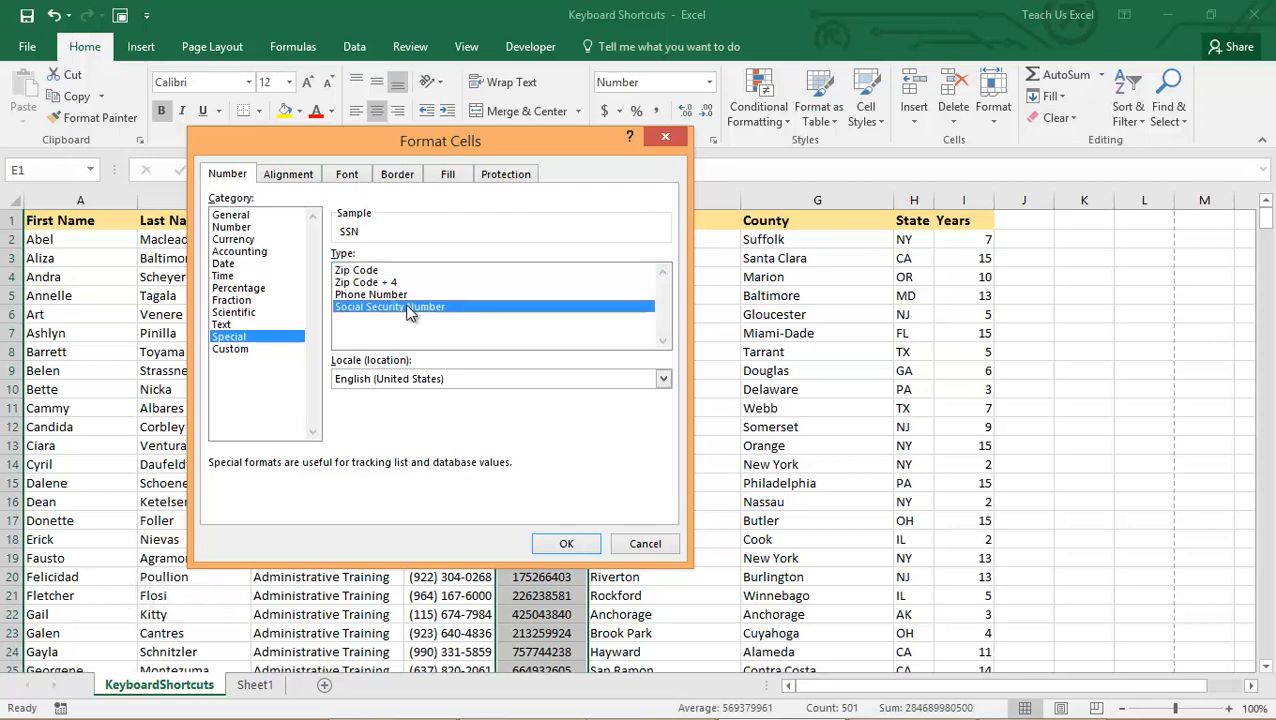
click(566, 545)
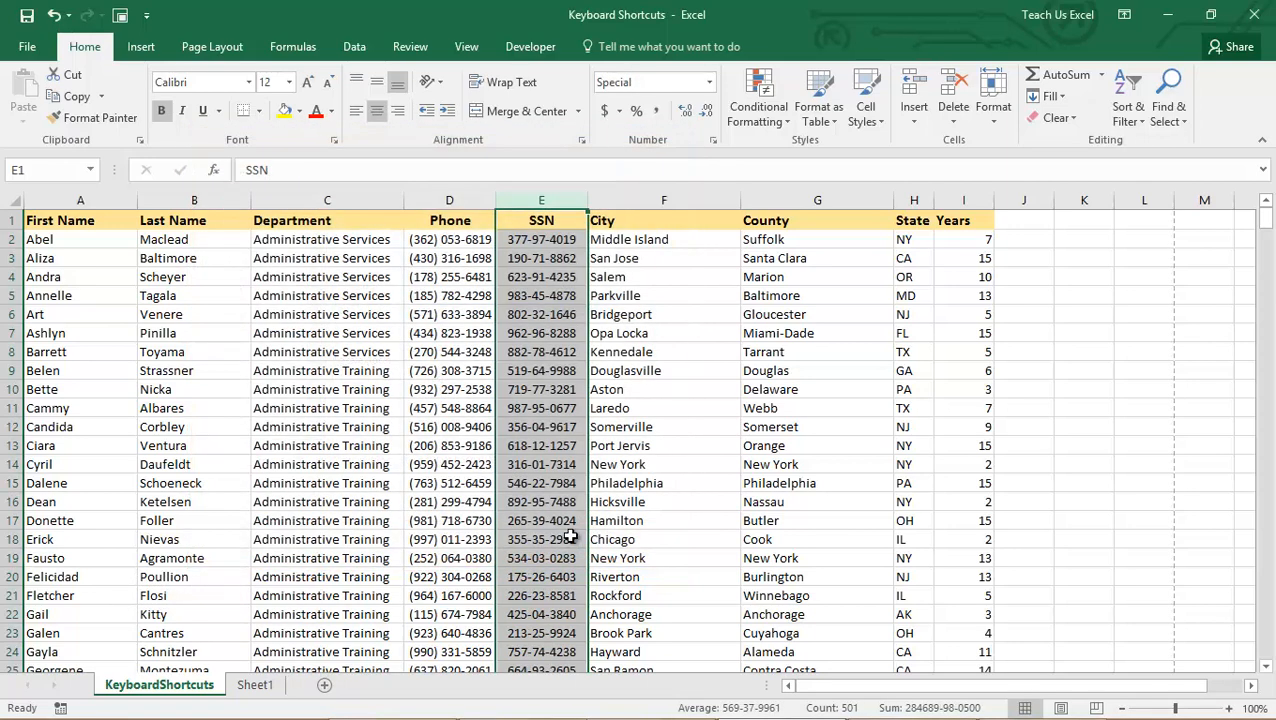
click(546, 238)
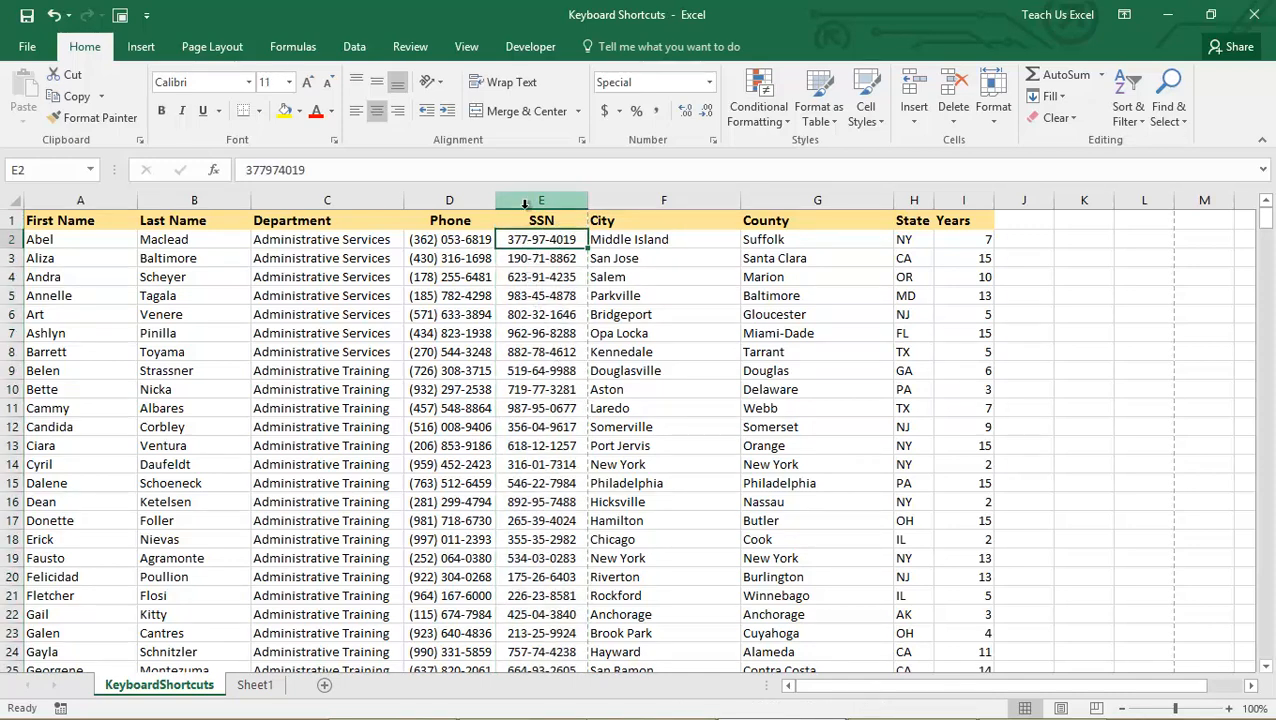
Hide rows 2 through 8, which hold the Administrative Services records.
key(Up)
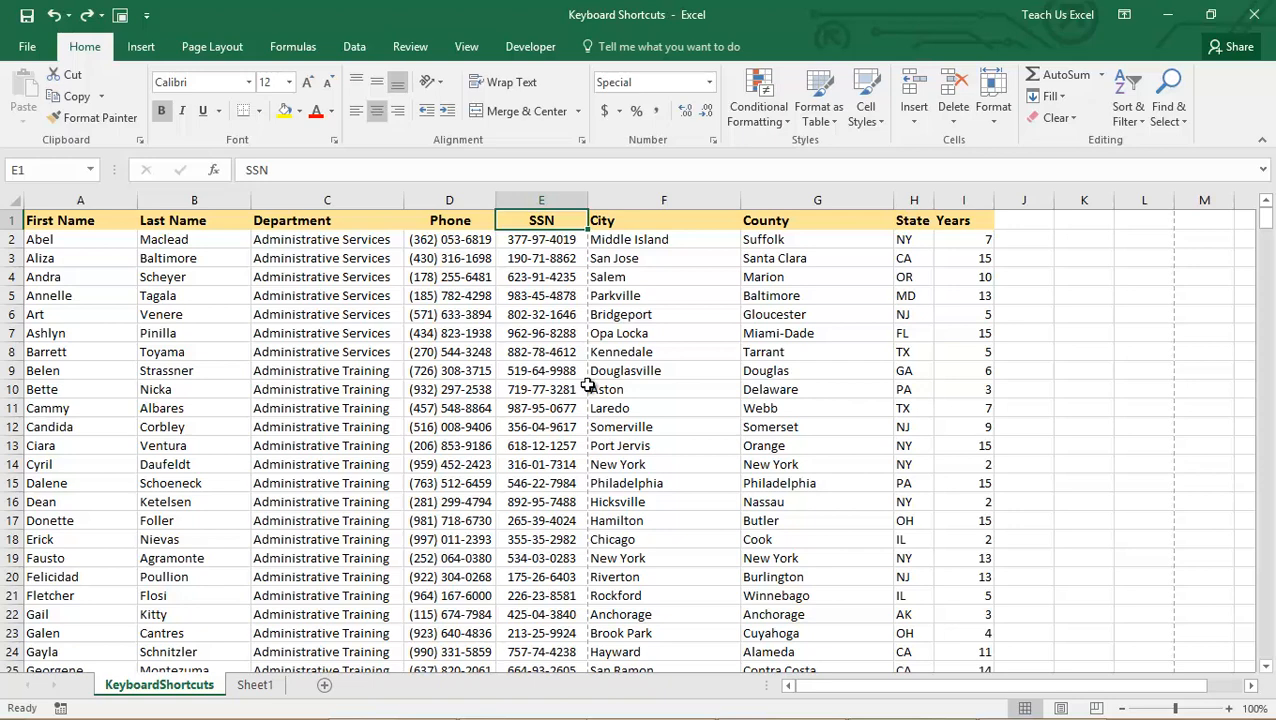
key(Left)
key(Left)
key(Down)
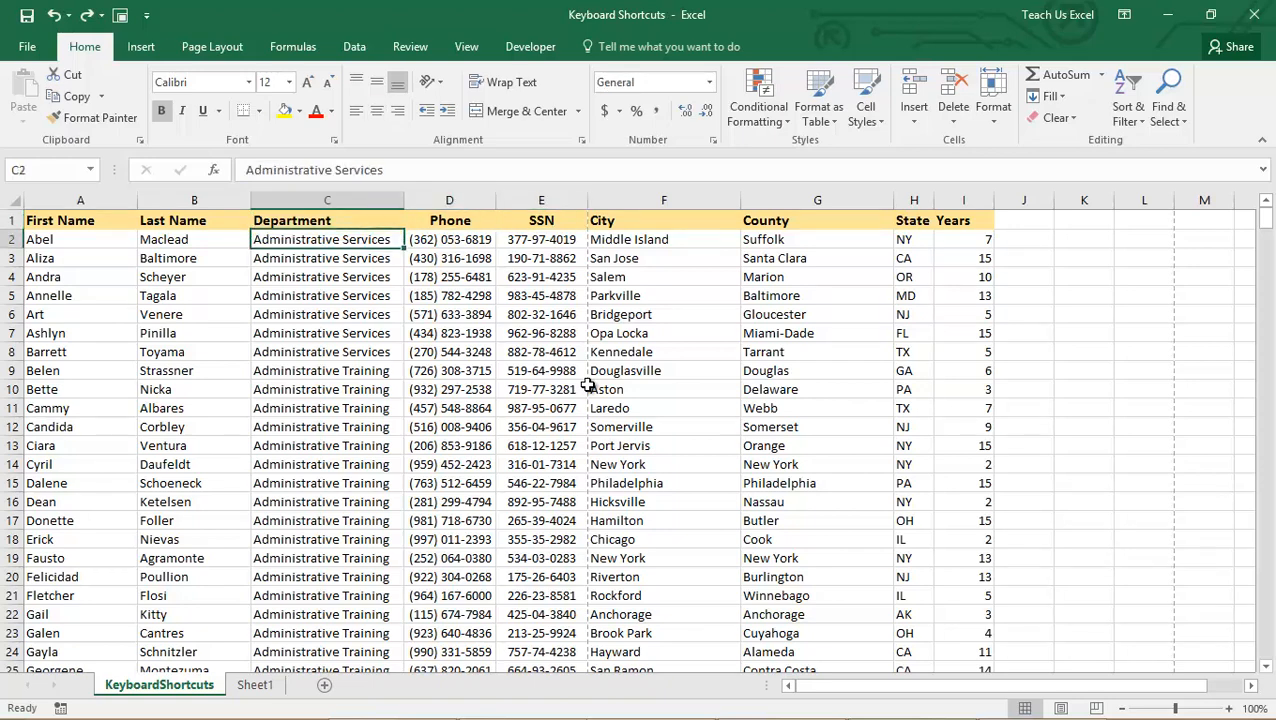
key(shift+space)
key(shift+Down)
key(shift+Down)
key(shift+Down)
key(shift+Down)
key(shift+Down)
key(shift+Down)
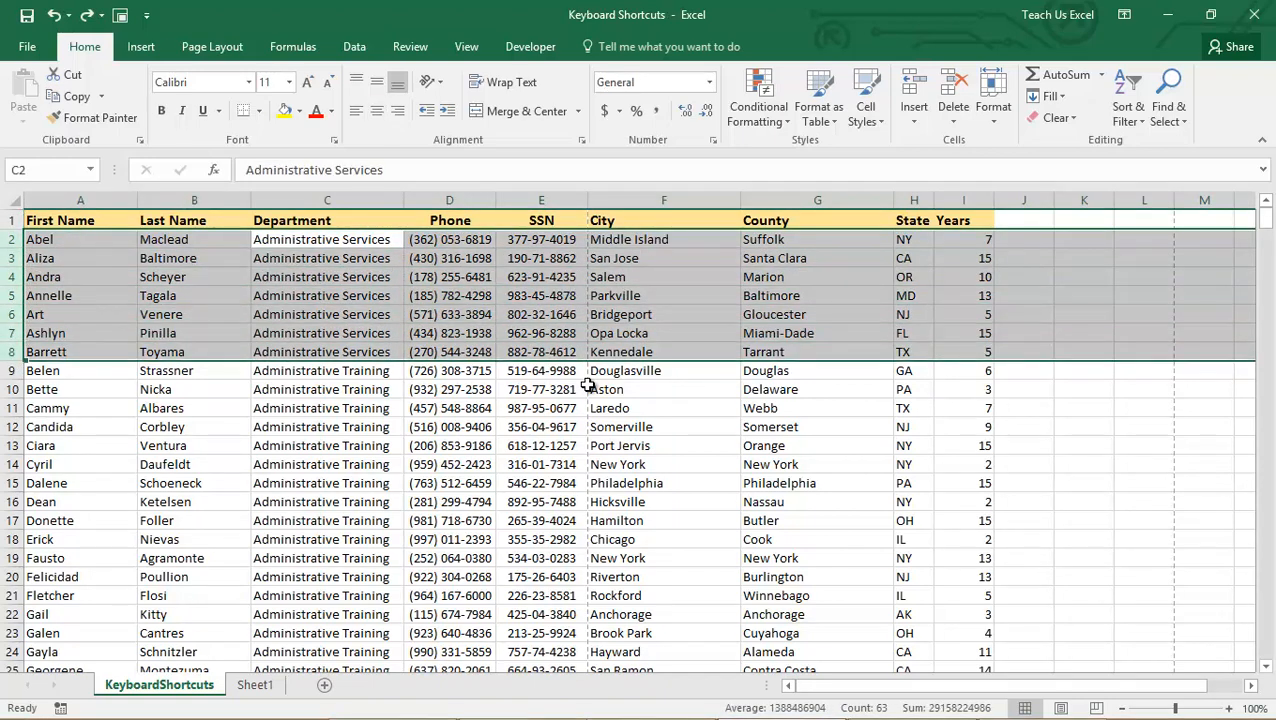
key(shift+F10)
key(d)
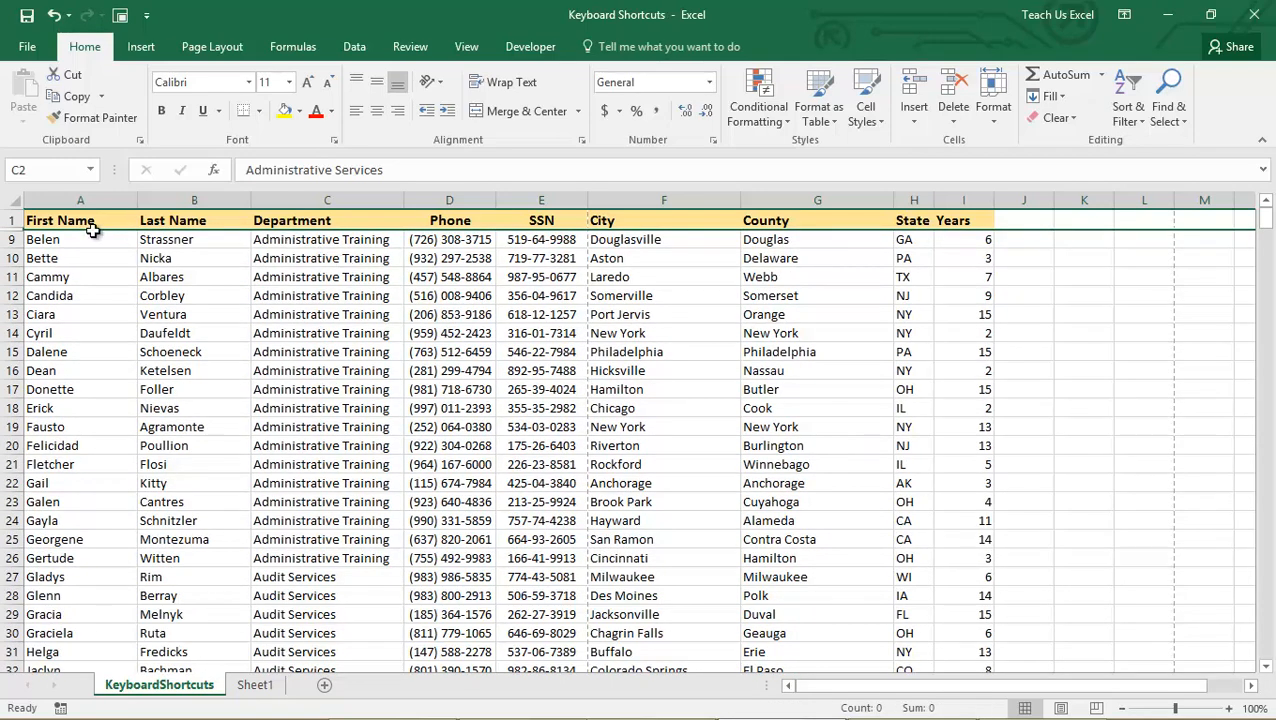
Hide the SSN column E on the KeyboardShortcuts sheet.
drag(68, 218, 430, 558)
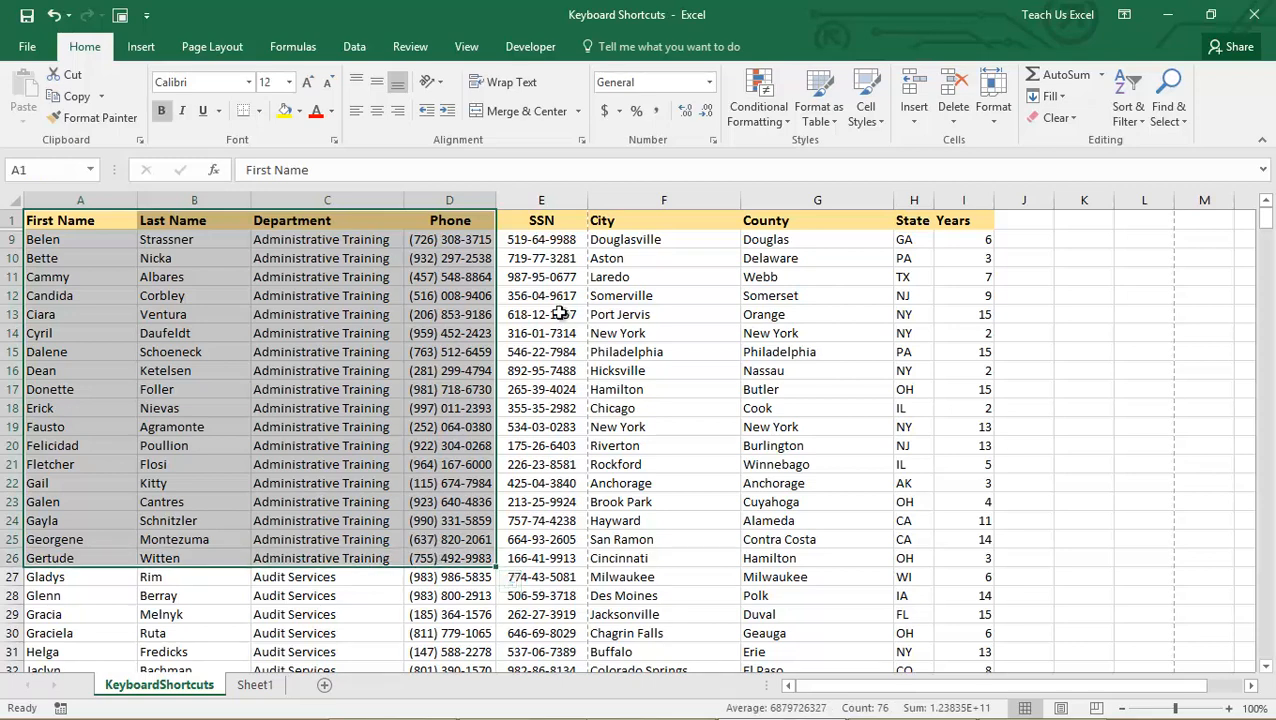
click(565, 220)
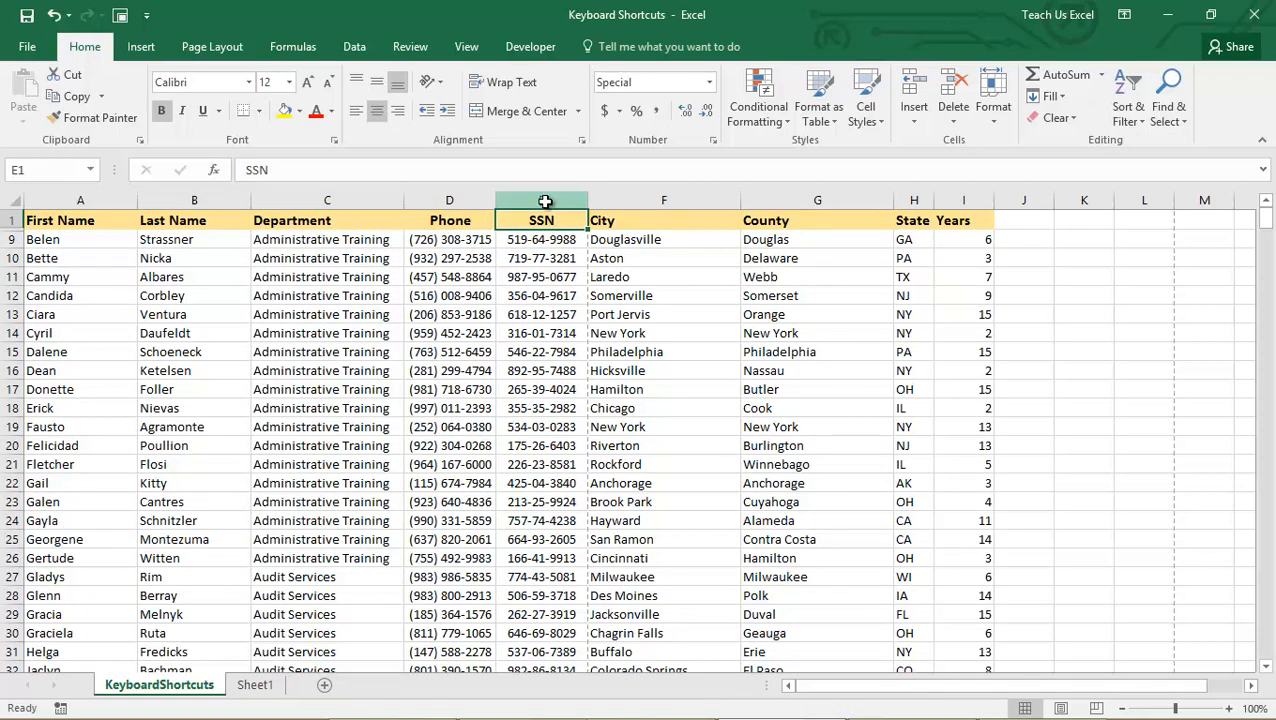
click(553, 200)
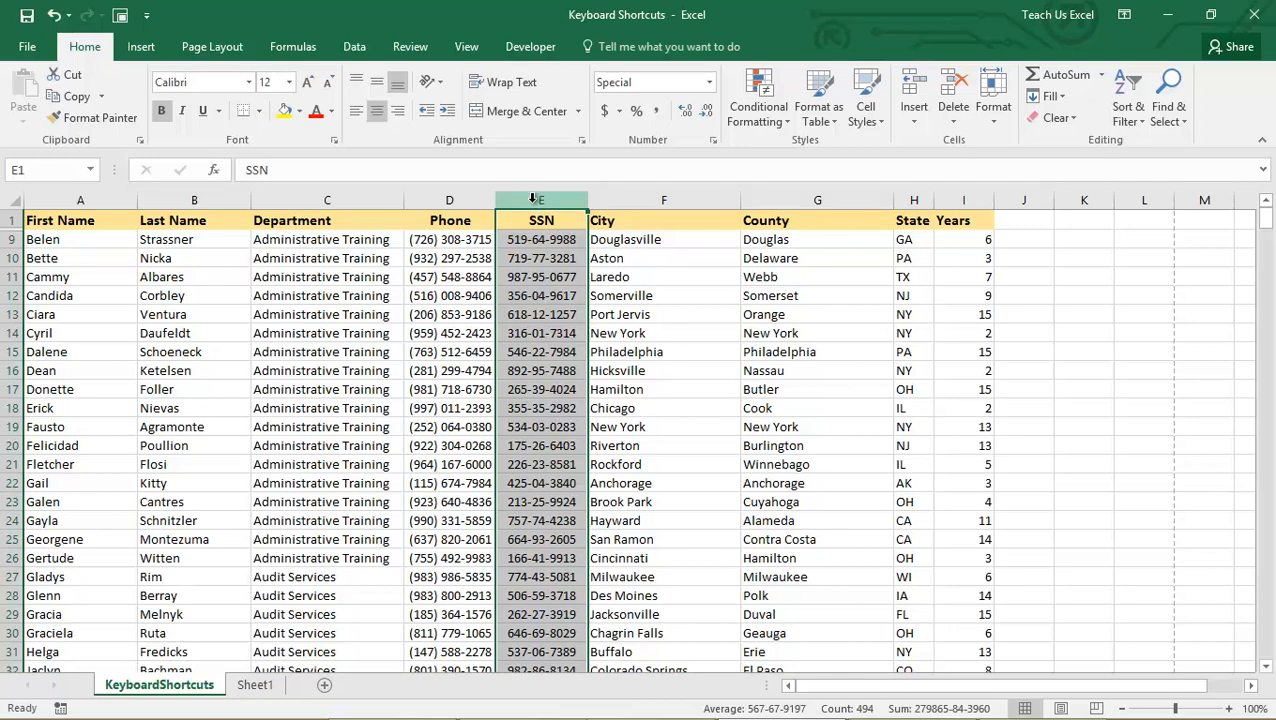
right_click(535, 198)
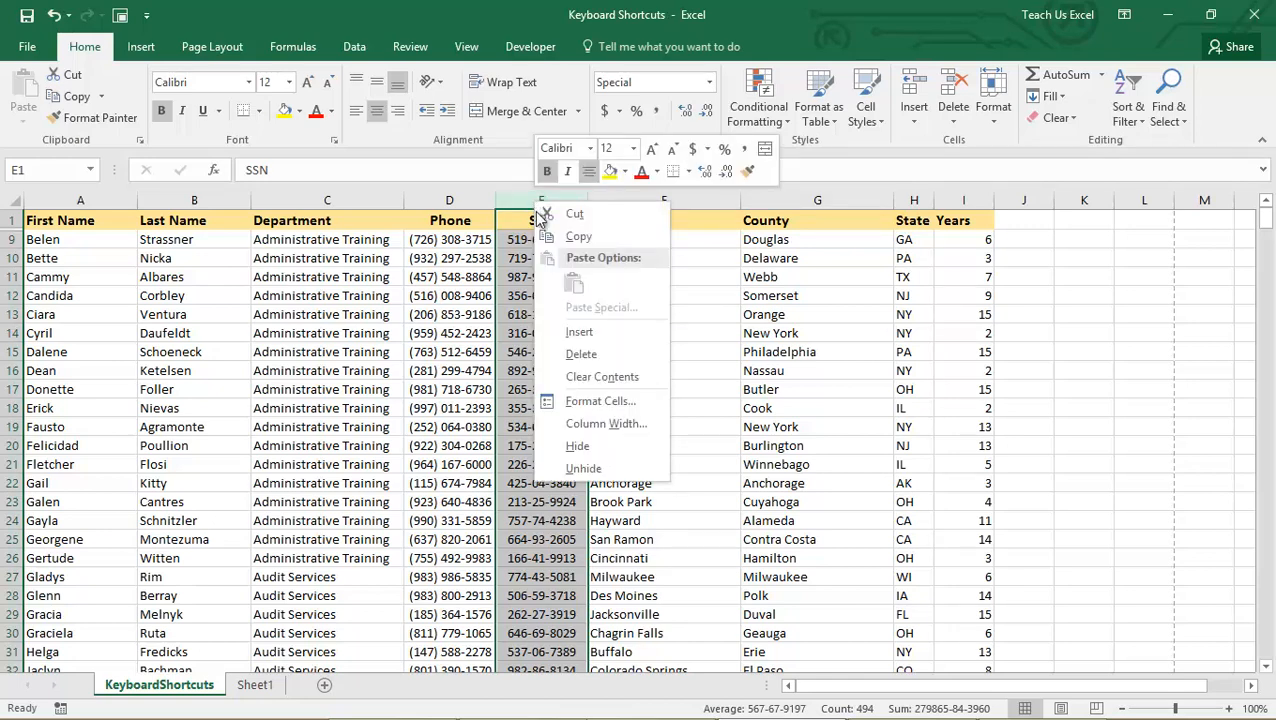
click(610, 445)
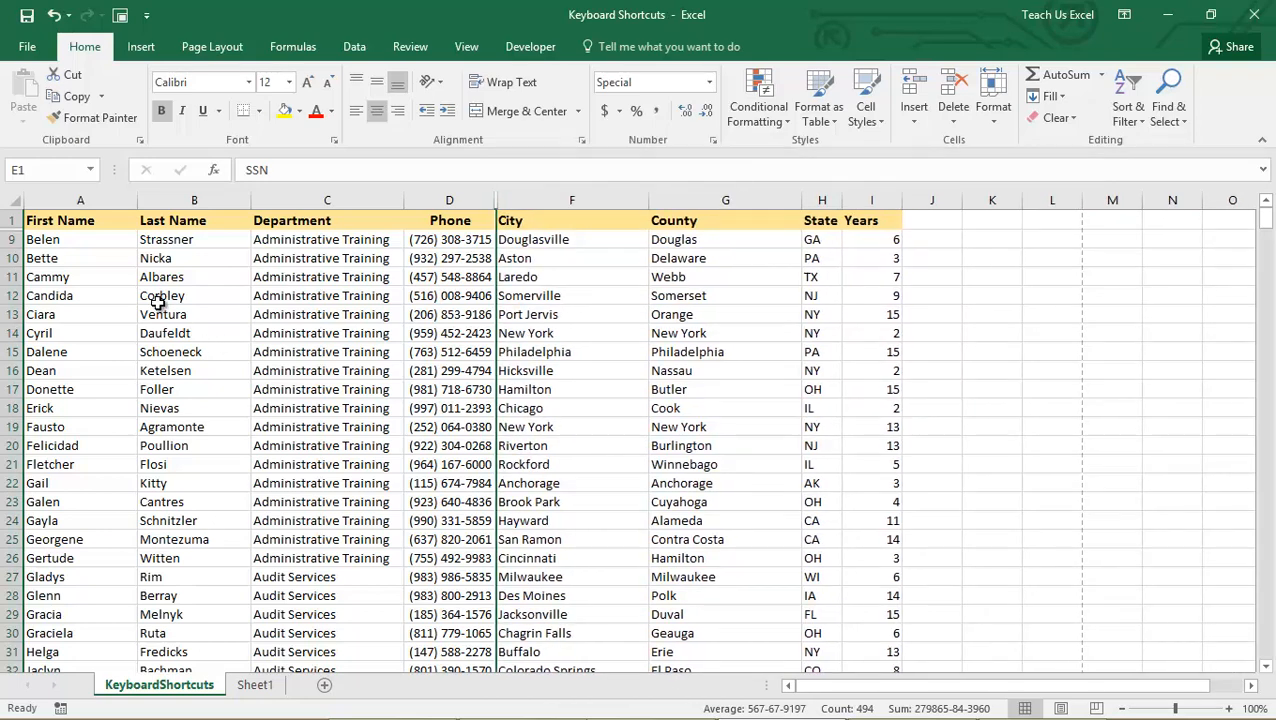
Hide the State column H.
click(820, 200)
right_click(822, 201)
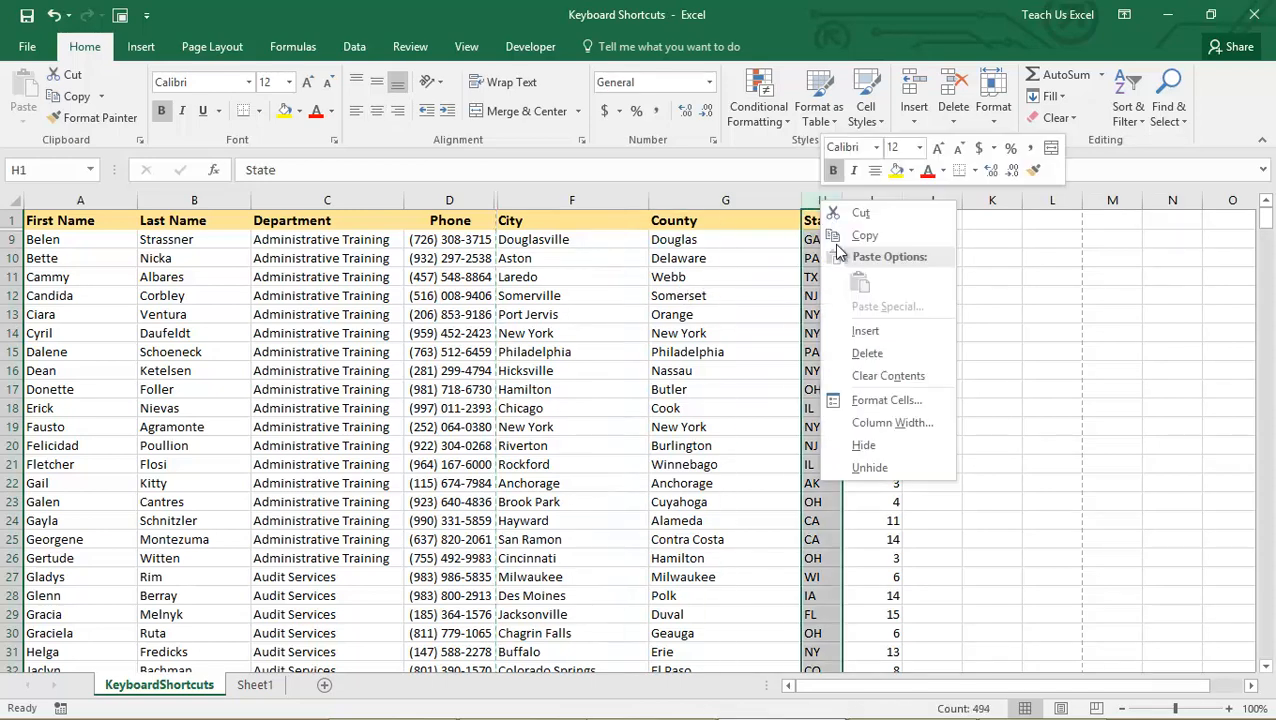
click(889, 445)
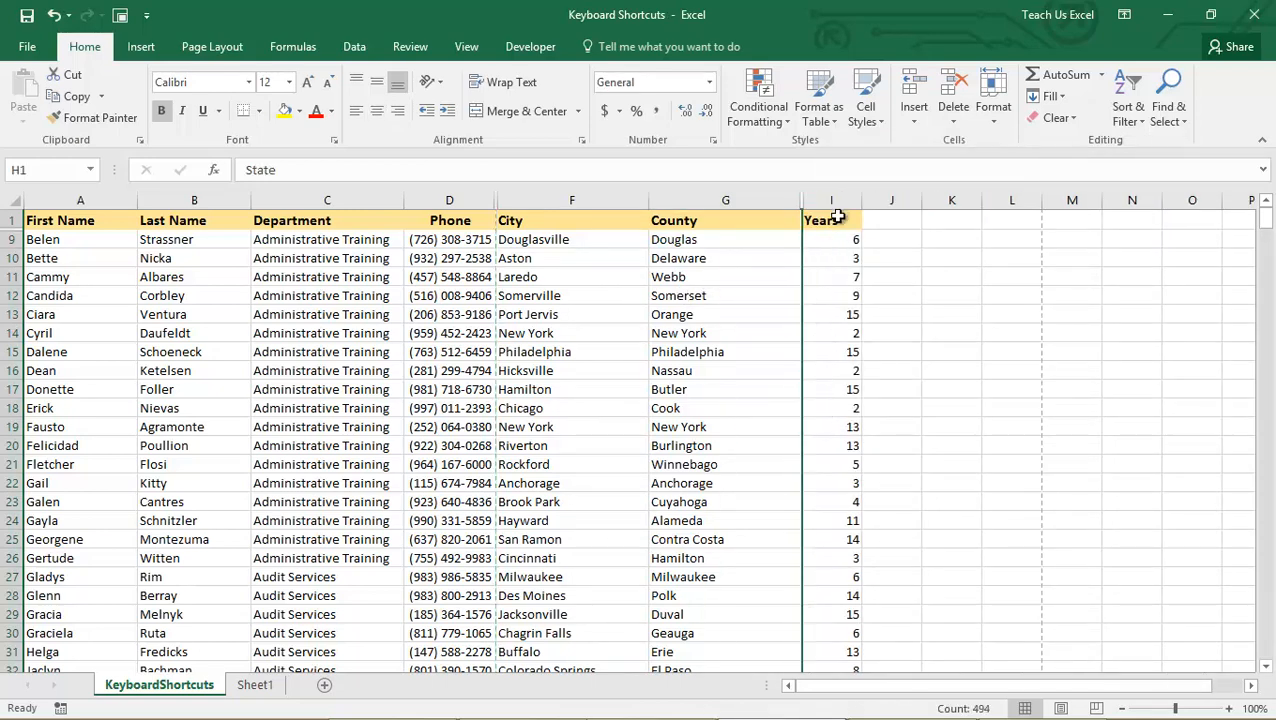
click(834, 218)
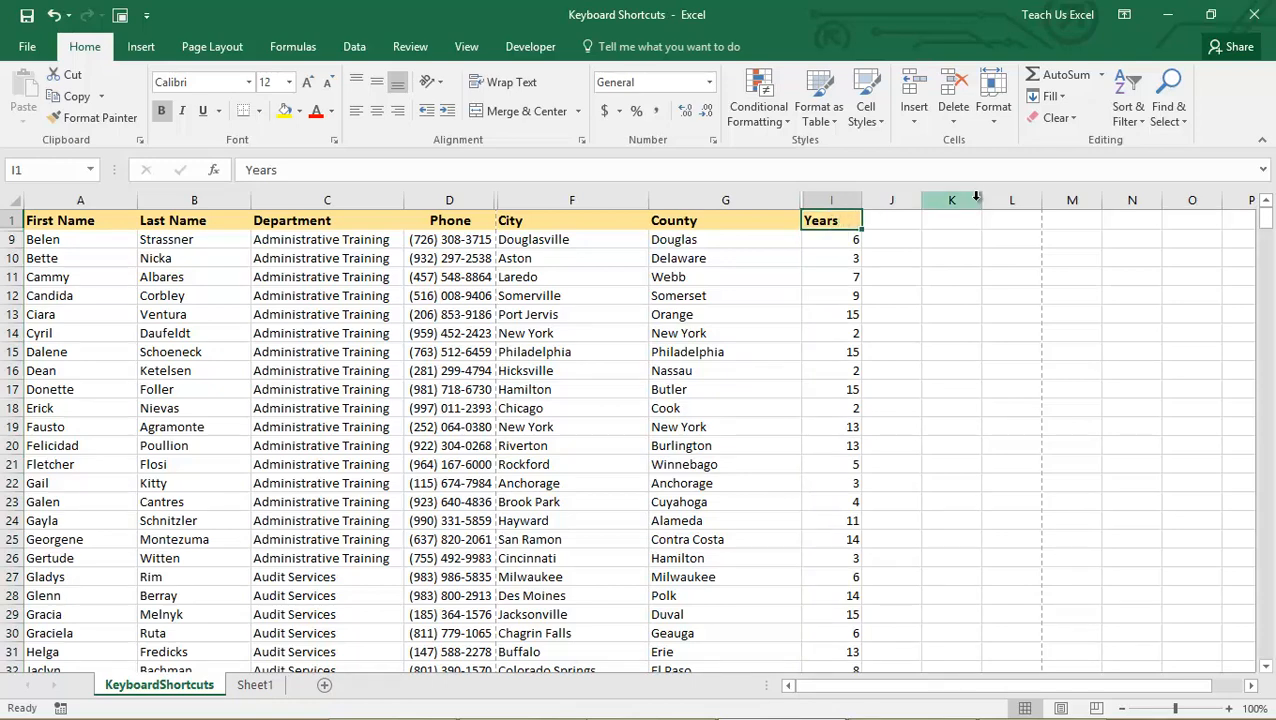
Hide rows 9 through 12, the first four visible records under the header.
key(Down)
key(shift+space)
key(shift+Down)
key(shift+Down)
key(shift+Down)
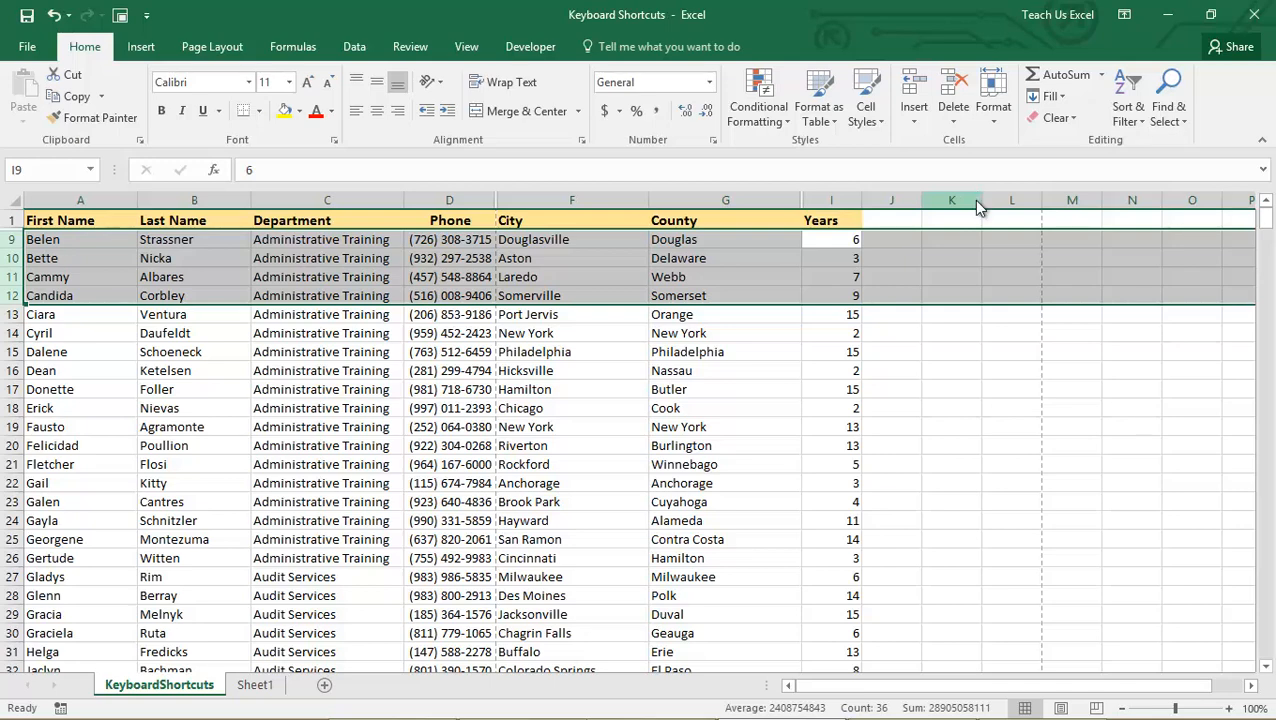
key(ctrl+9)
Hide row 14 with the row's Hide command.
key(shift+space)
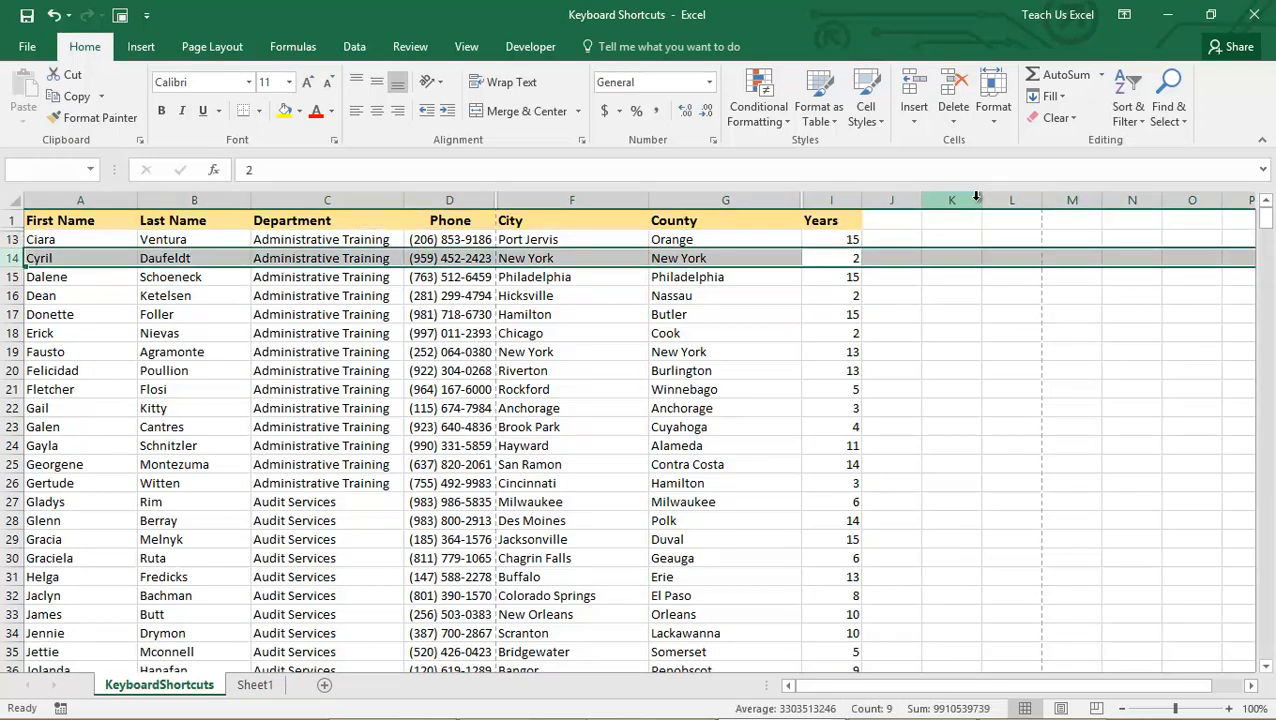
key(shift+F10)
key(Down)
key(Down)
key(Down)
key(Down)
key(Down)
key(Down)
key(Down)
key(Down)
key(Down)
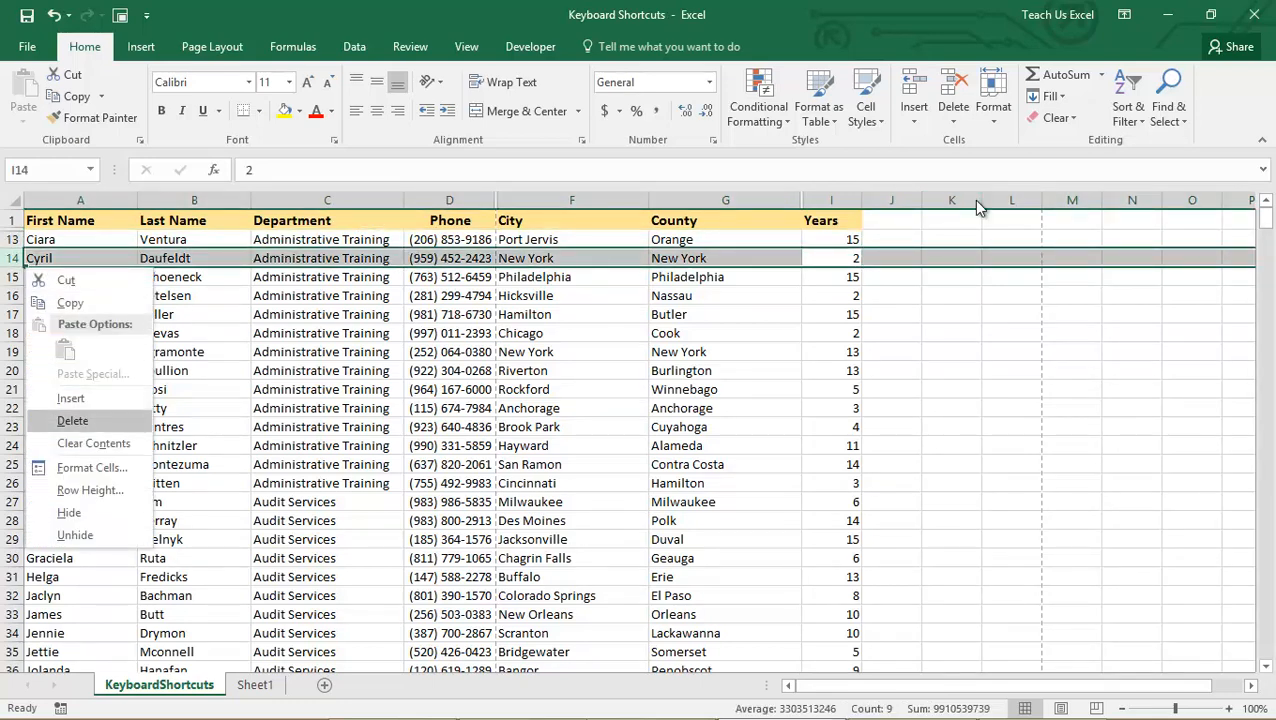
key(Return)
Hide rows 16 and 18 by repeating the last hide action on each.
key(Down)
key(shift+space)
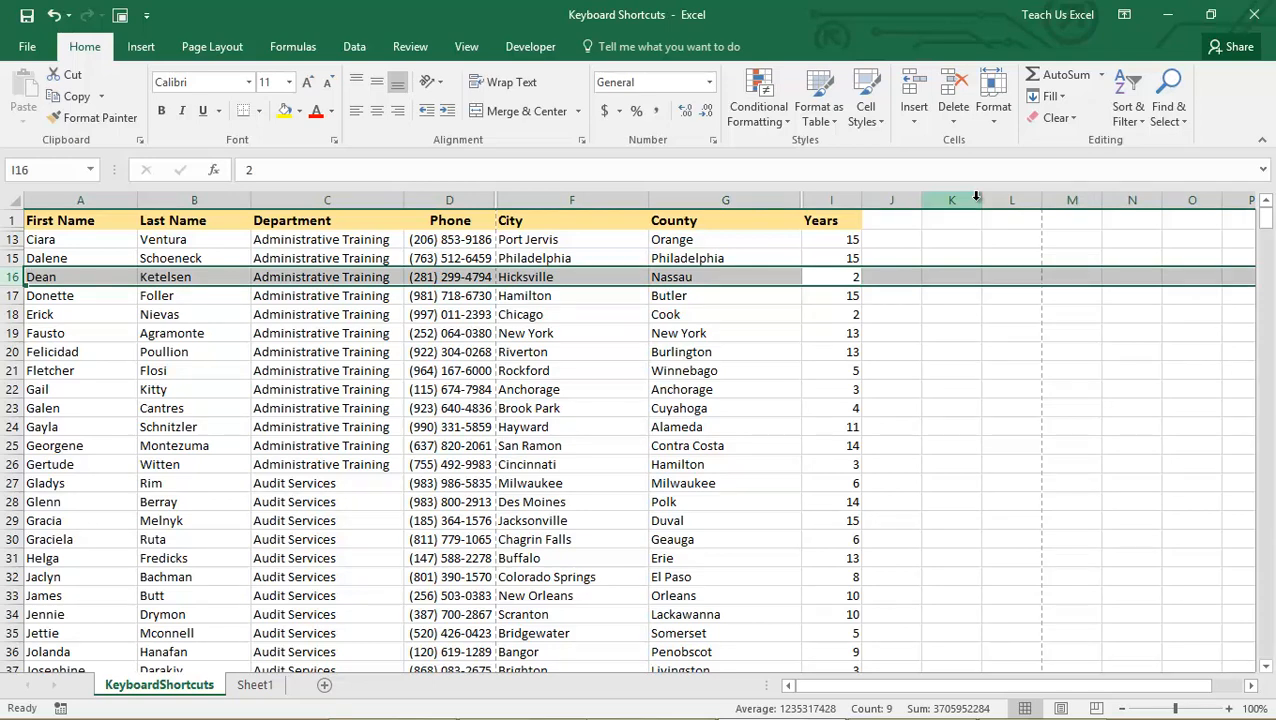
key(F4)
key(Down)
key(Down)
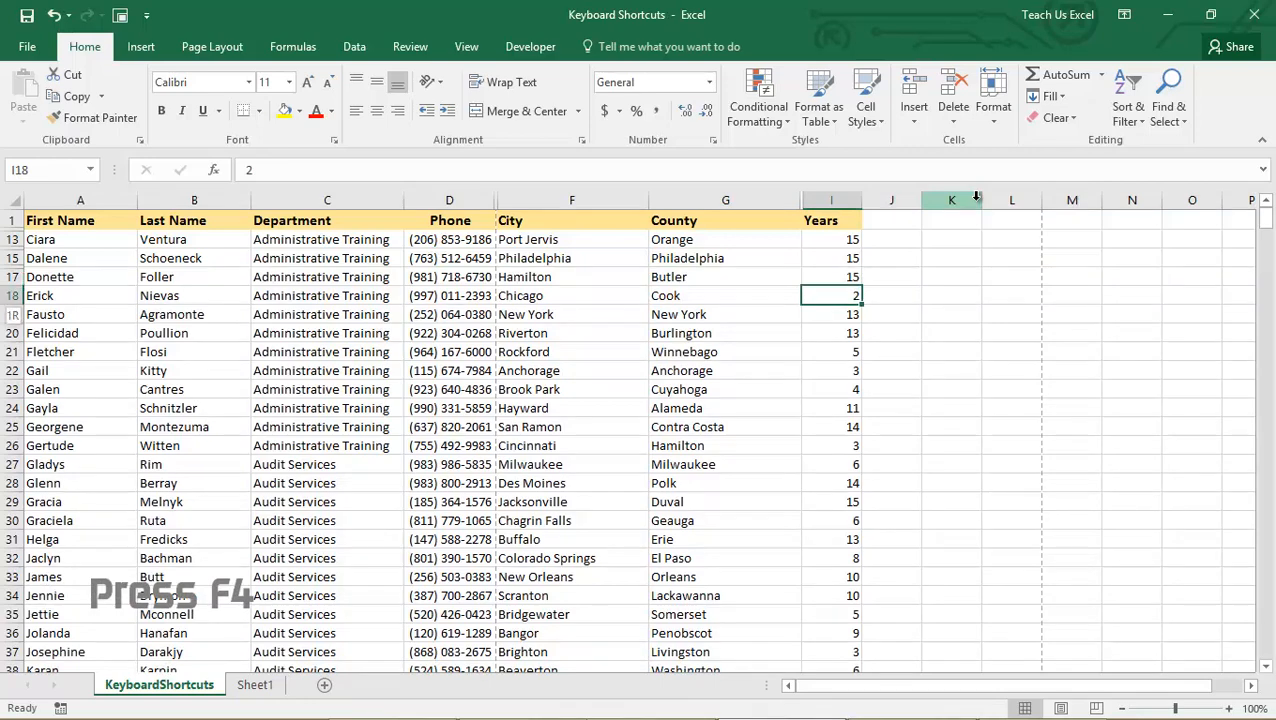
key(shift+space)
key(F4)
Hide rows 21 through 23 together by repeating the last hide action.
key(Down)
key(Down)
key(Down)
key(shift+space)
key(shift+Down)
key(shift+Down)
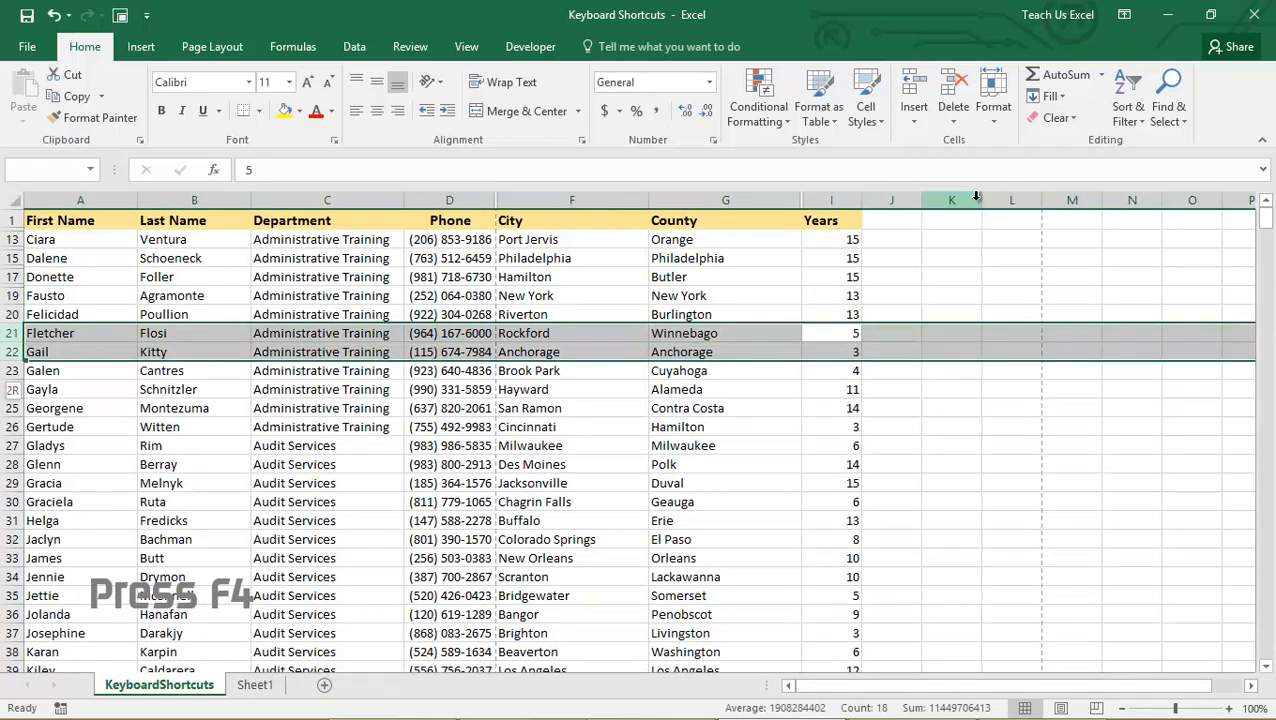
key(F4)
Copy the range from the header row down to row 26, columns A through I, including its hidden cells.
key(ctrl+Up)
key(ctrl+Left)
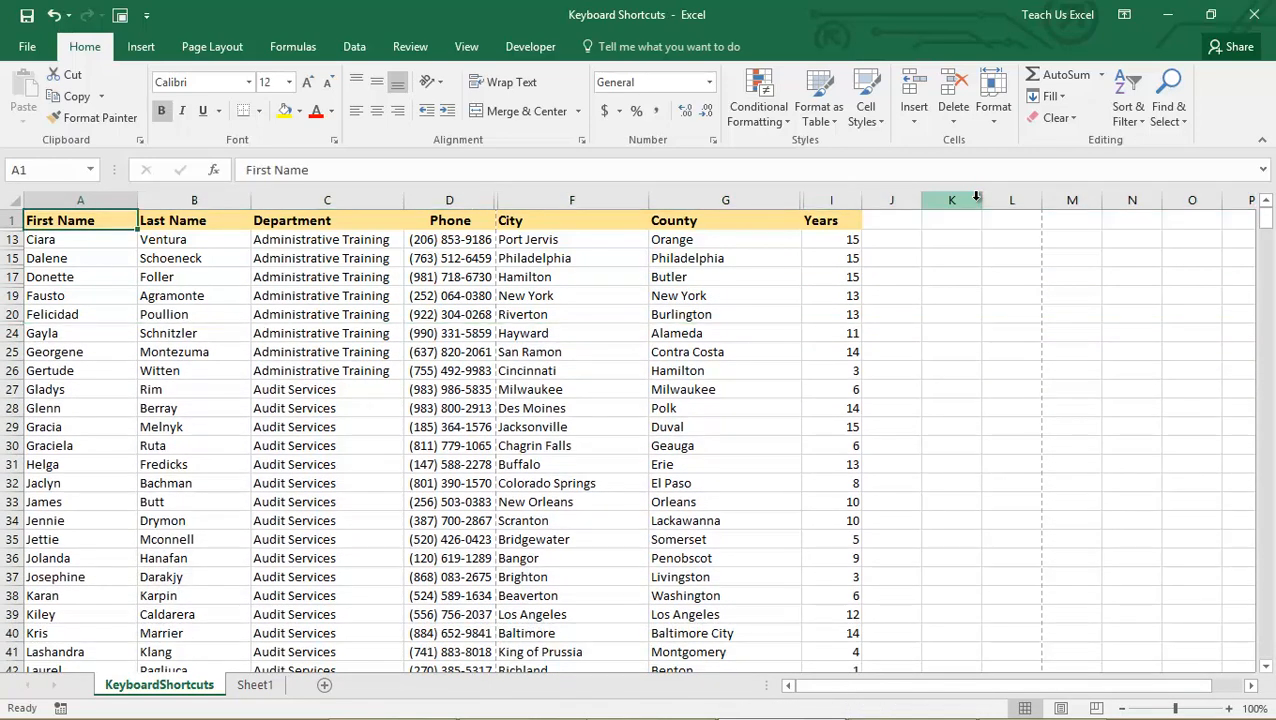
key(shift+Right)
key(shift+Right)
key(shift+Right)
key(shift+Right)
key(shift+Right)
key(shift+Right)
key(shift+Down)
key(shift+Down)
key(shift+Down)
key(shift+Down)
key(shift+Down)
key(shift+Down)
key(shift+Down)
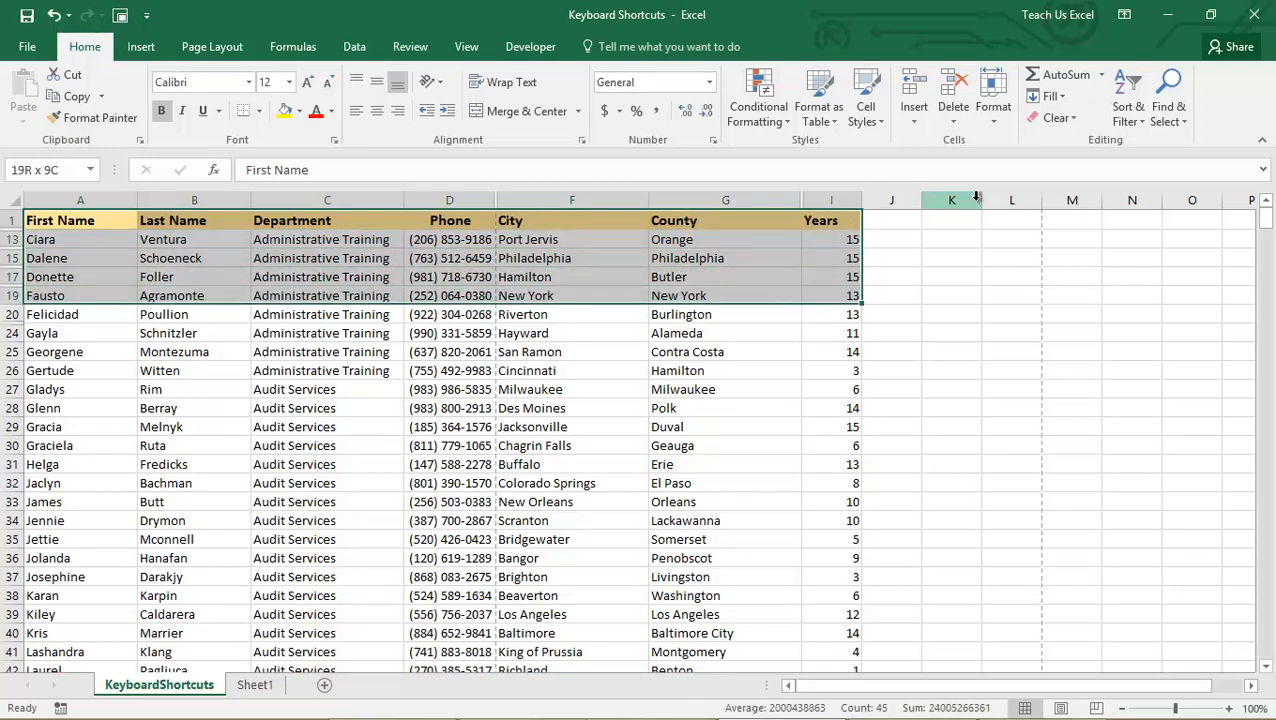
key(shift+Down)
key(ctrl+c)
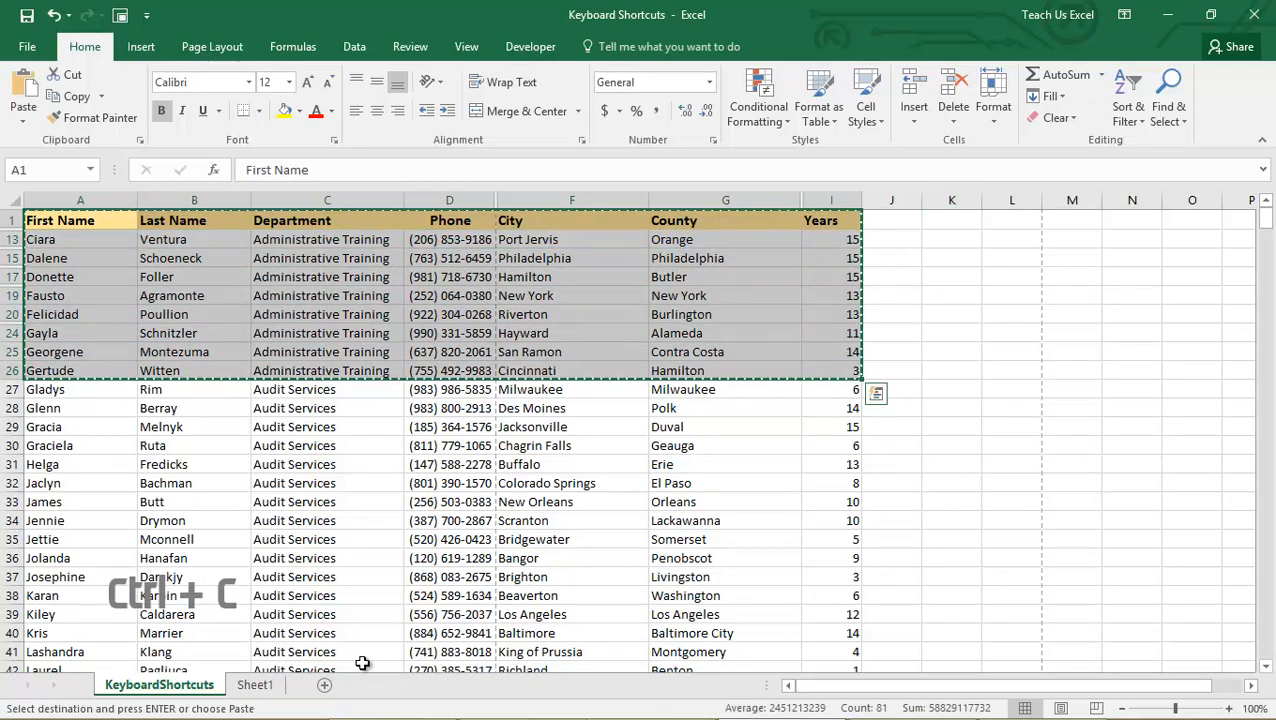
Paste the copied range into Sheet1 at A1, autofit all columns, and highlight the SSN column and Administrative Services department cells.
click(255, 685)
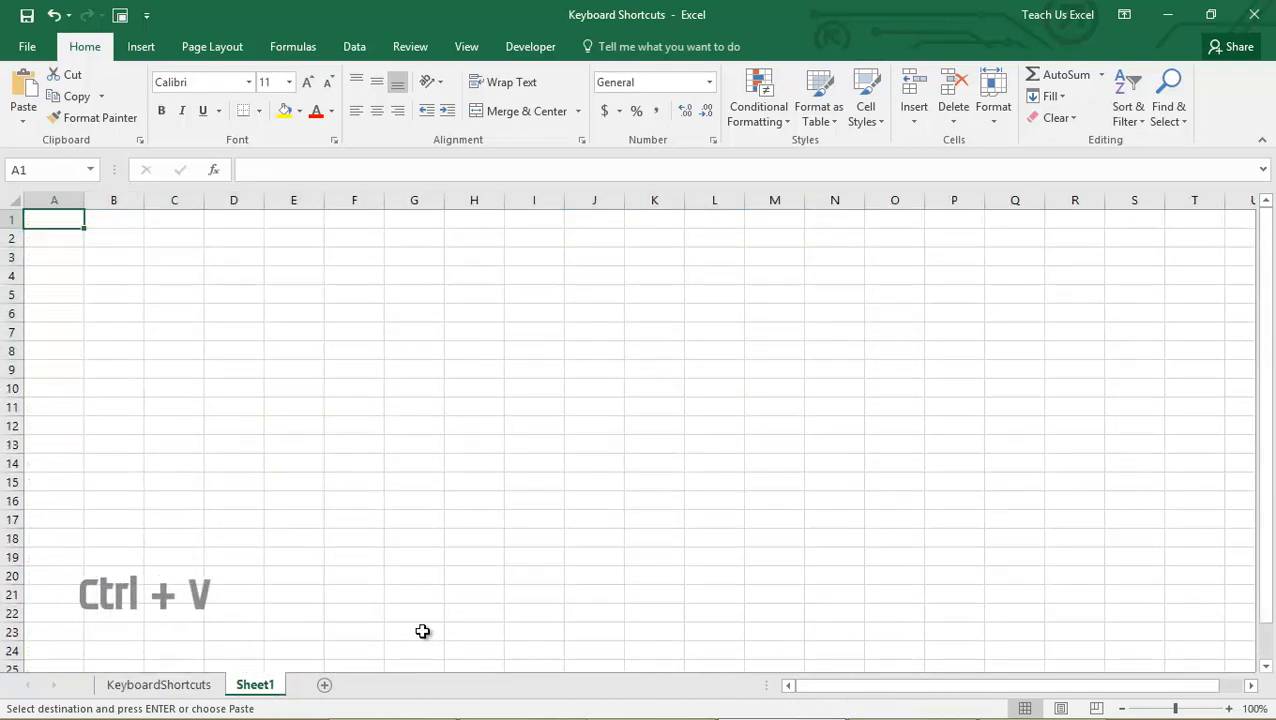
key(ctrl+v)
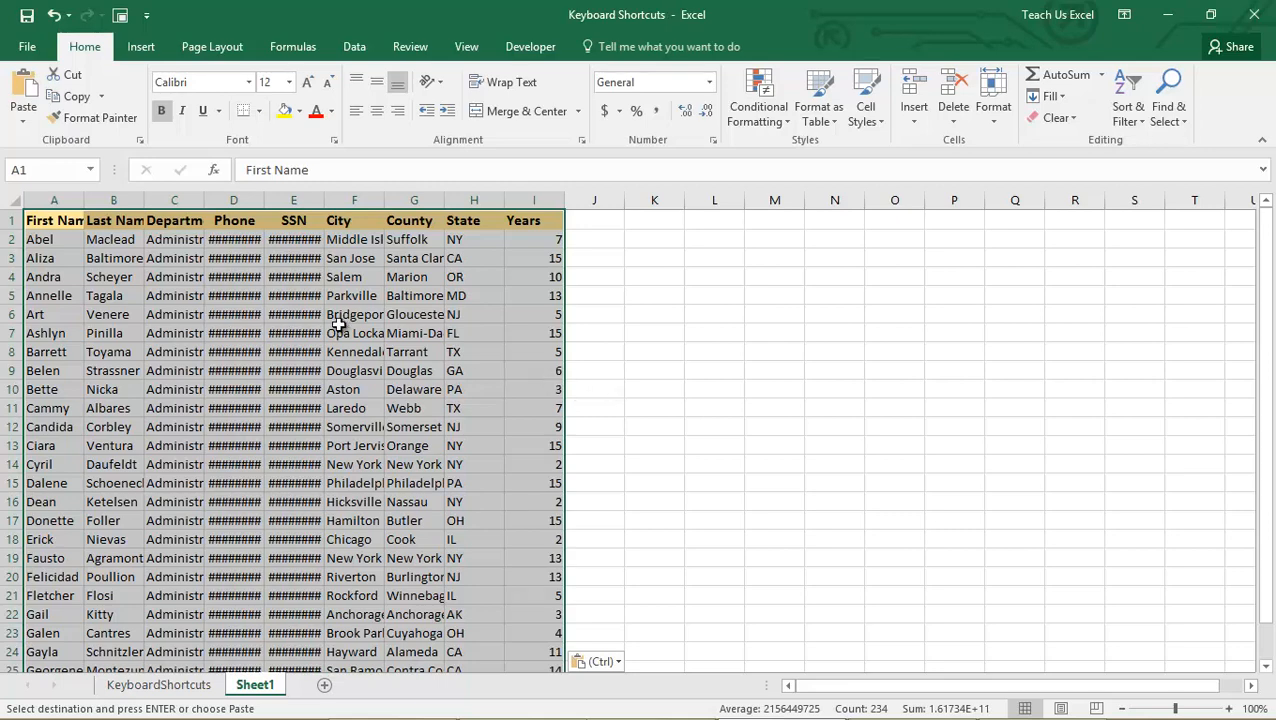
click(13, 202)
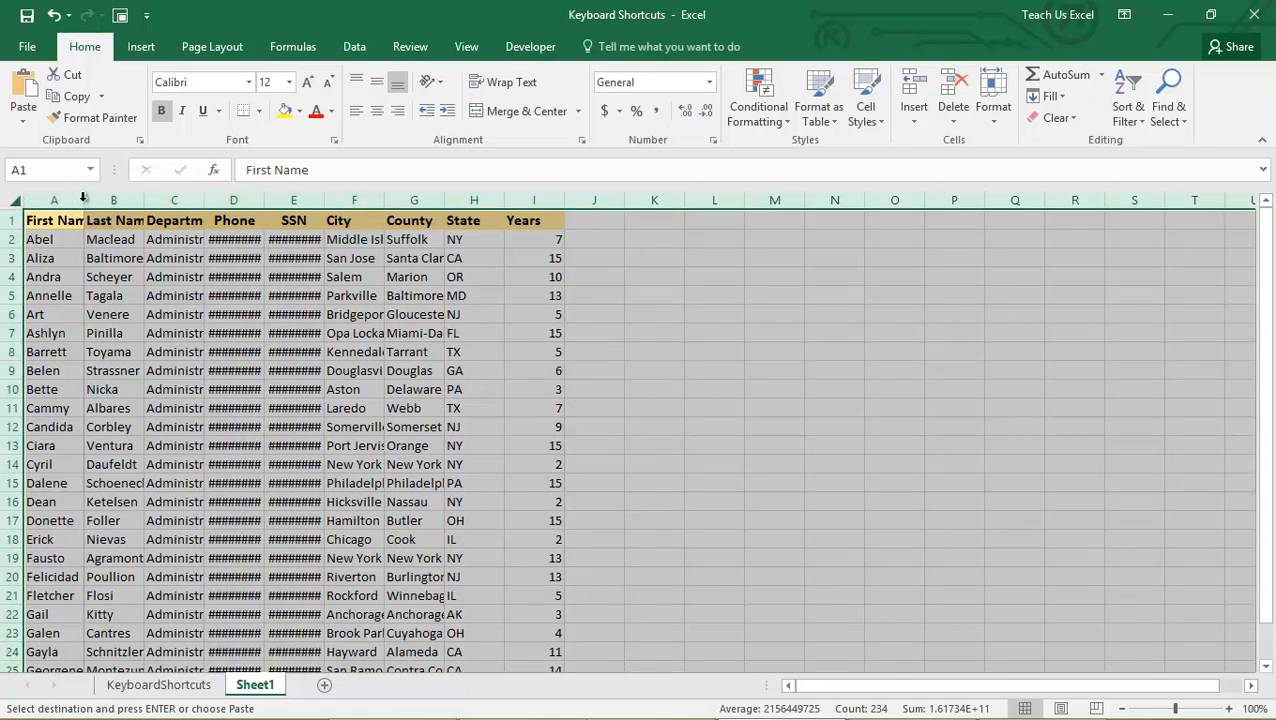
double_click(84, 200)
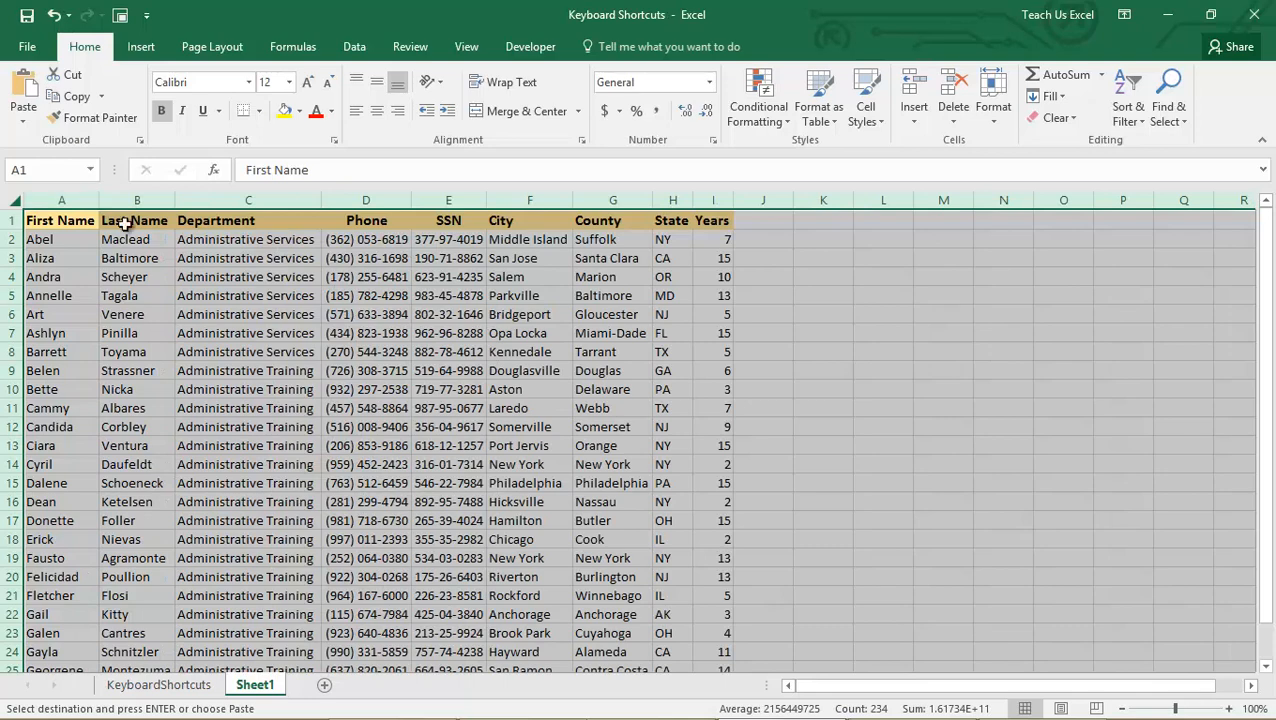
click(456, 202)
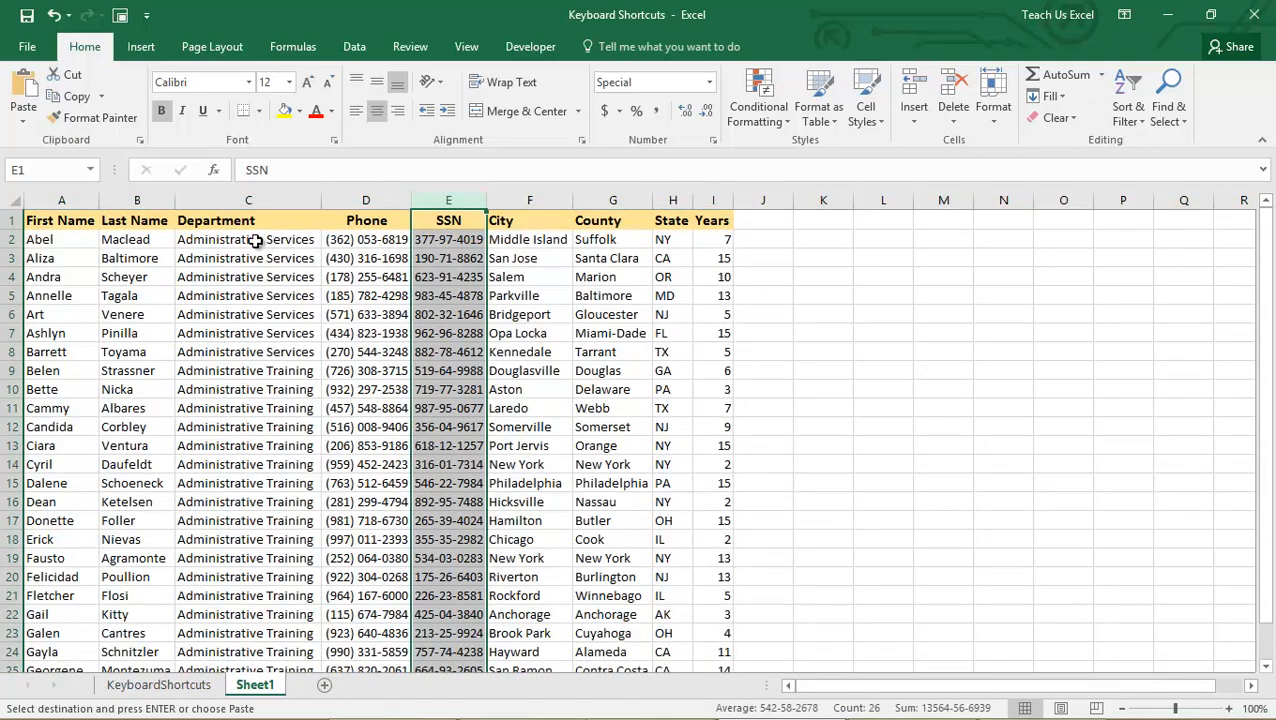
drag(248, 240, 288, 346)
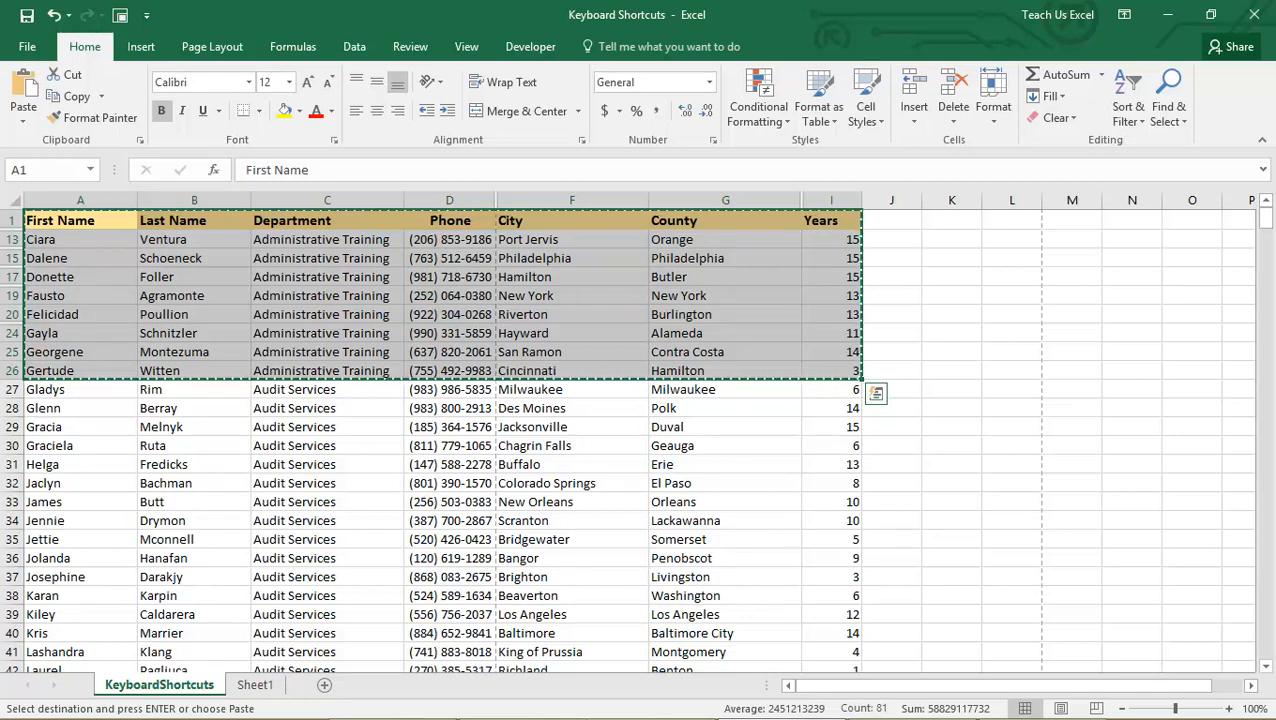
Copy only the visible cells of A1:I26 on the KeyboardShortcuts sheet and paste them into Sheet1 at K1.
key(alt+semicolon)
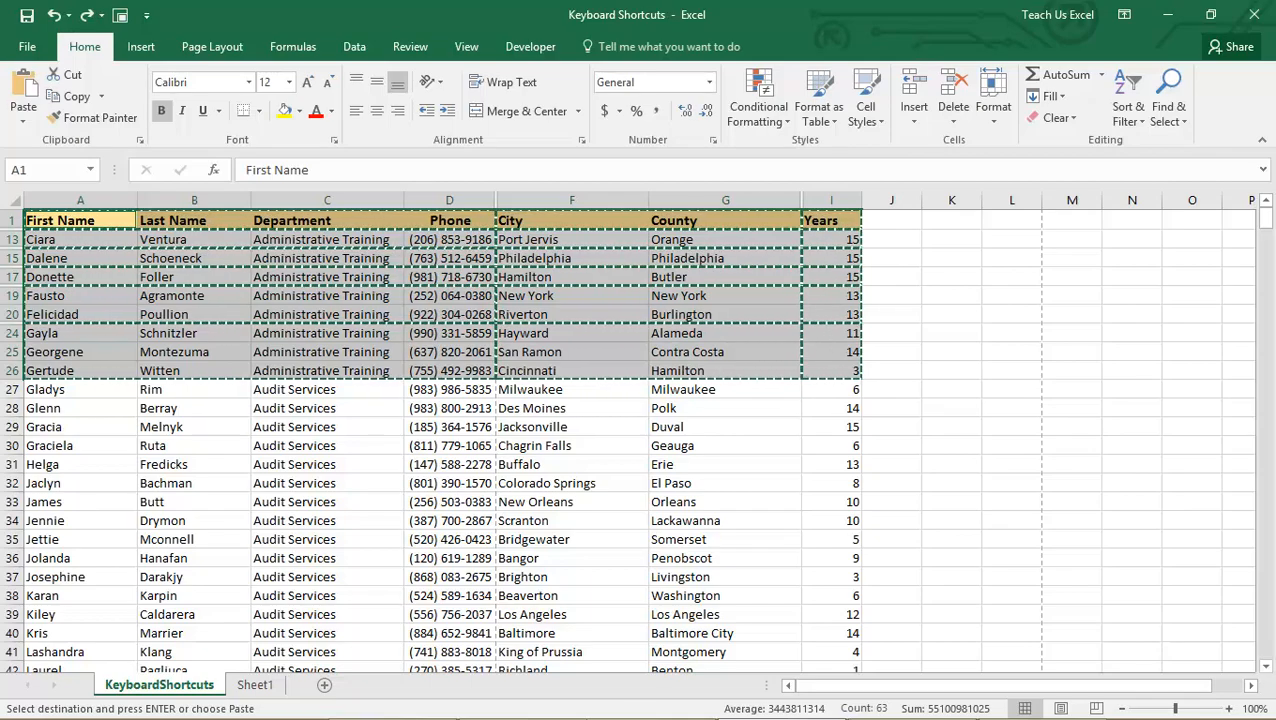
key(ctrl+Page_Down)
key(Right)
key(Right)
key(Right)
key(Right)
key(Right)
key(Right)
key(Right)
key(Right)
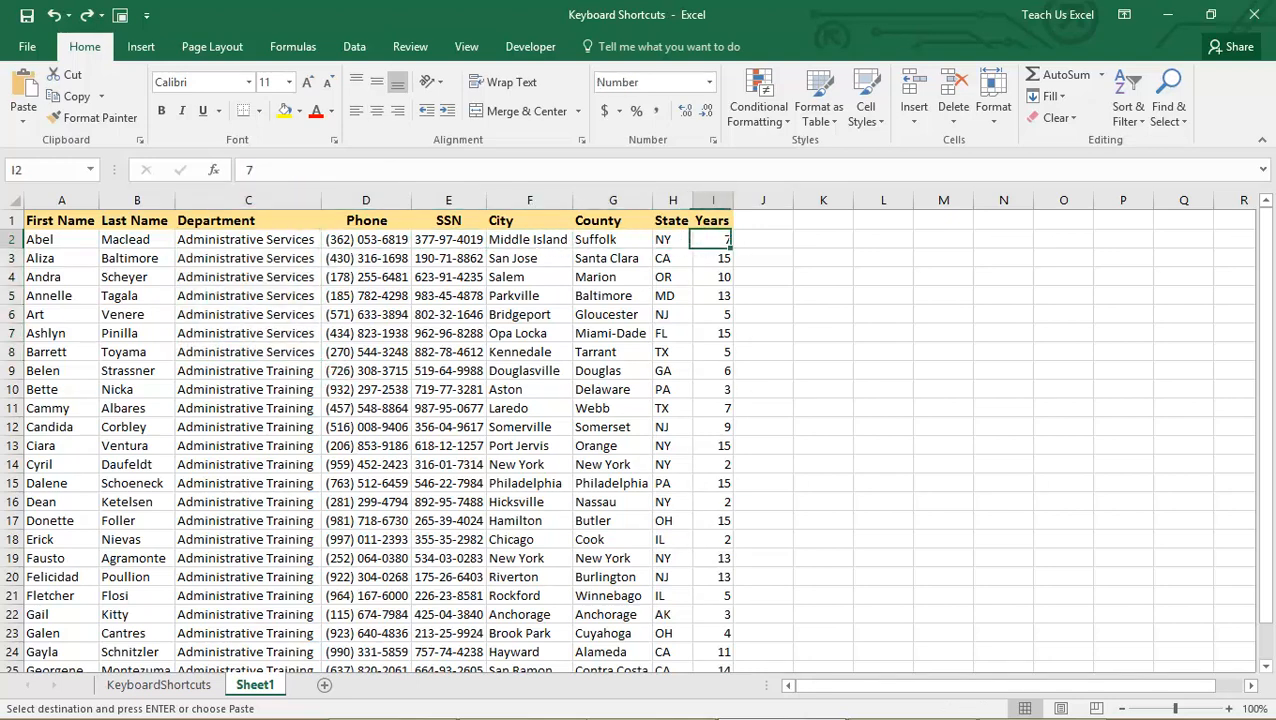
key(Up)
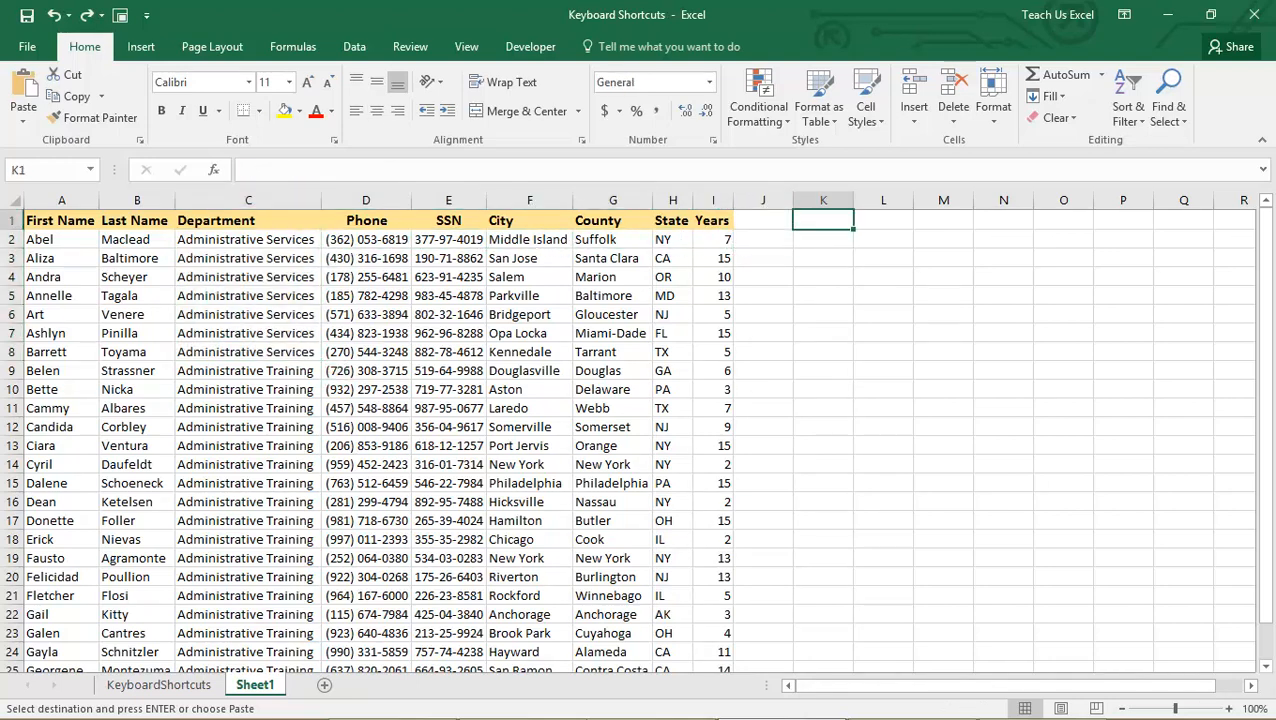
key(ctrl+v)
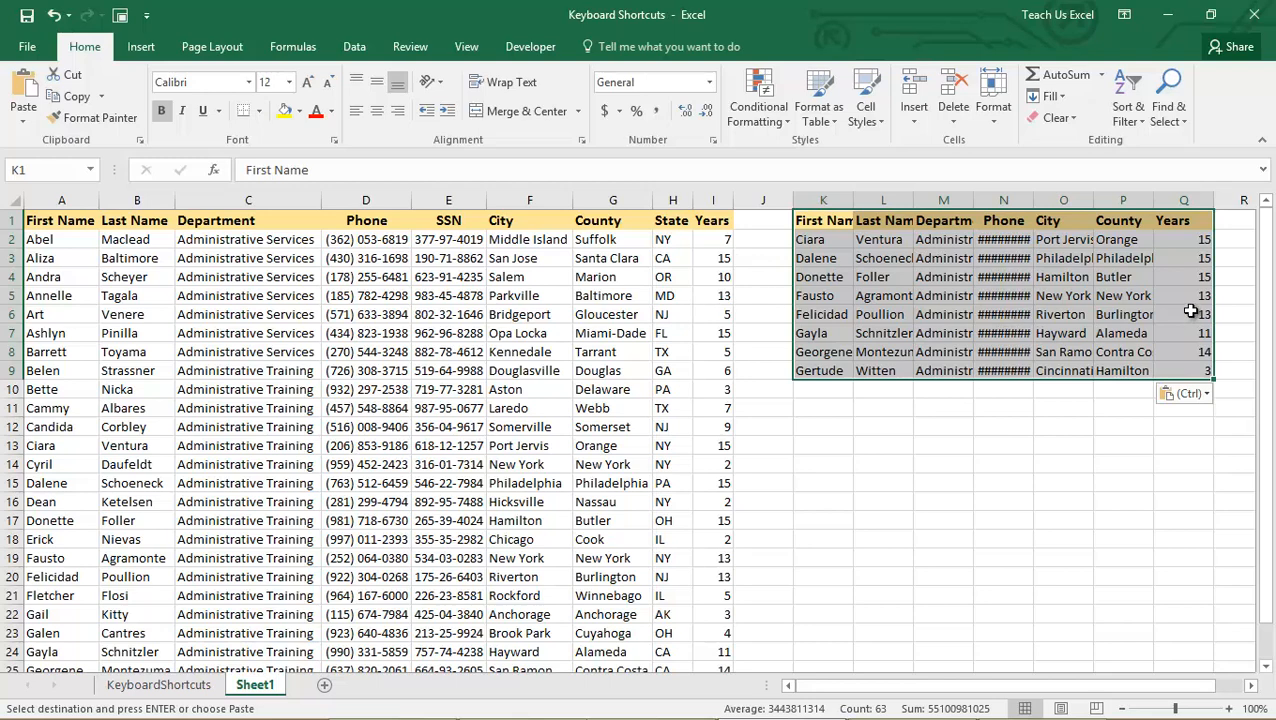
Autofit the widths of columns K through Q around the pasted visible records on Sheet1.
drag(845, 210, 1153, 200)
double_click(1153, 200)
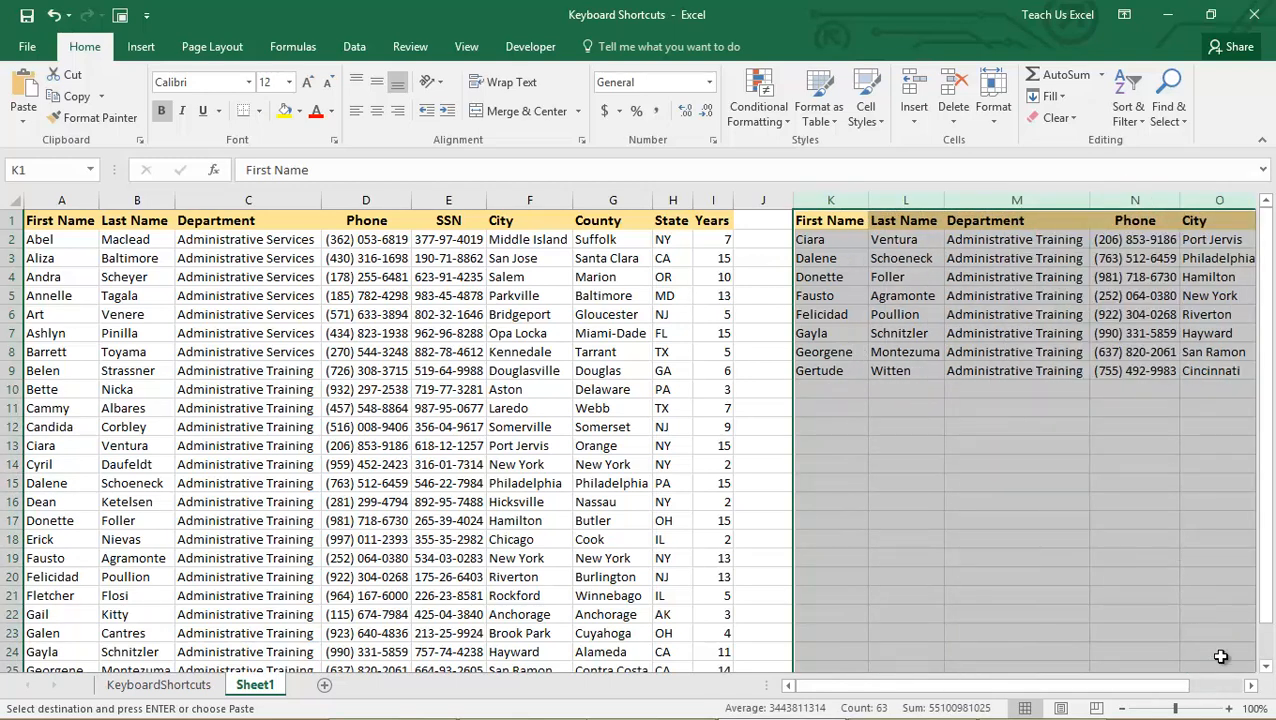
click(1251, 686)
click(1251, 686)
click(1251, 686)
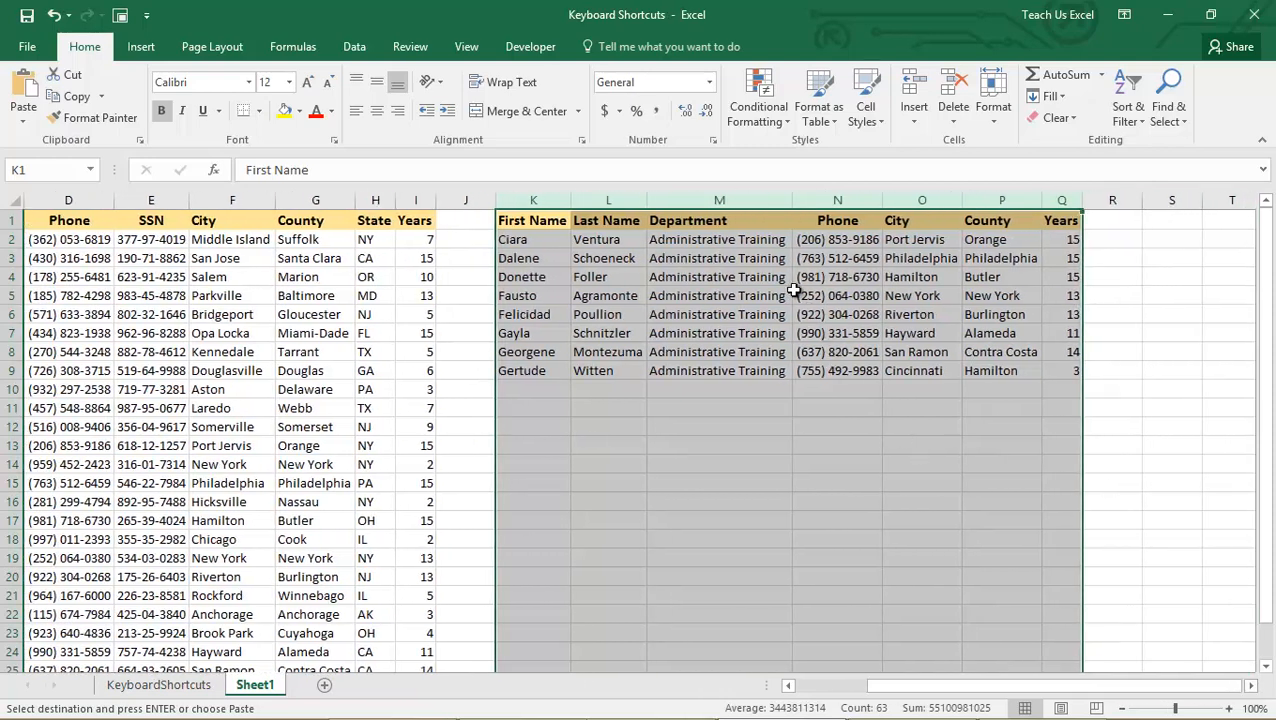
click(756, 244)
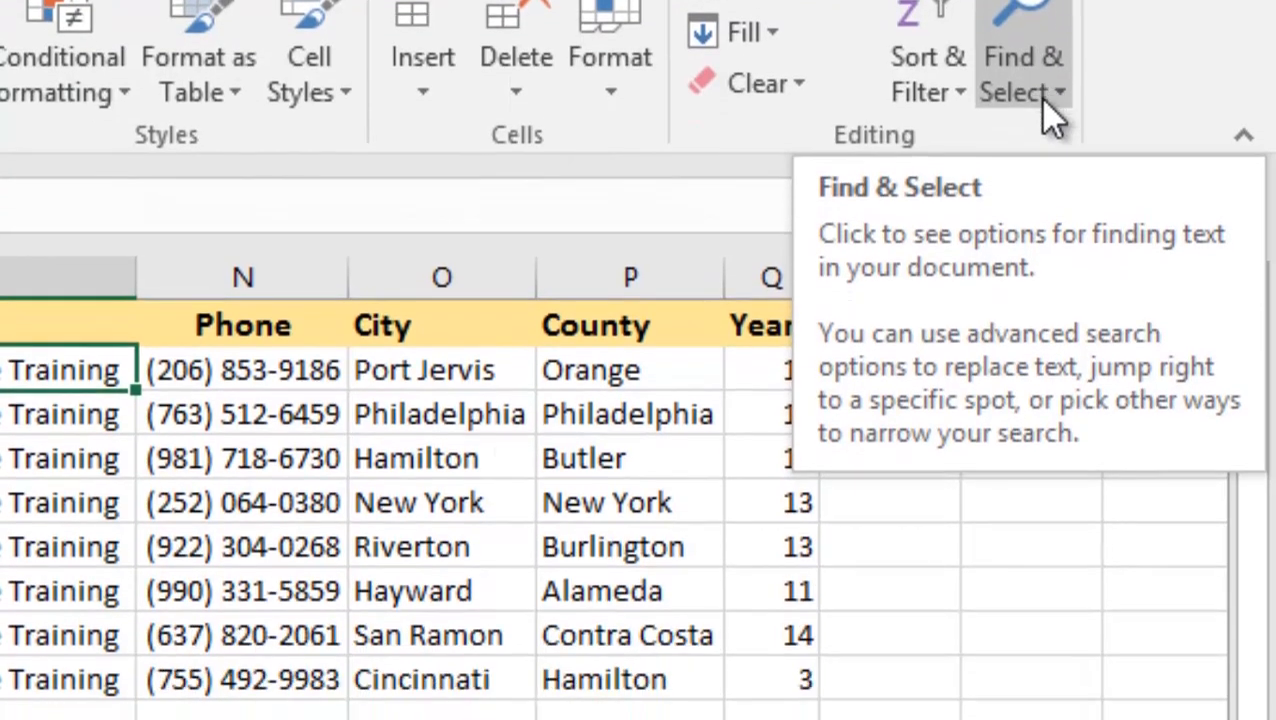
View the Go To Special options, including Visible cells only, and close the dialog without applying anything.
click(1035, 245)
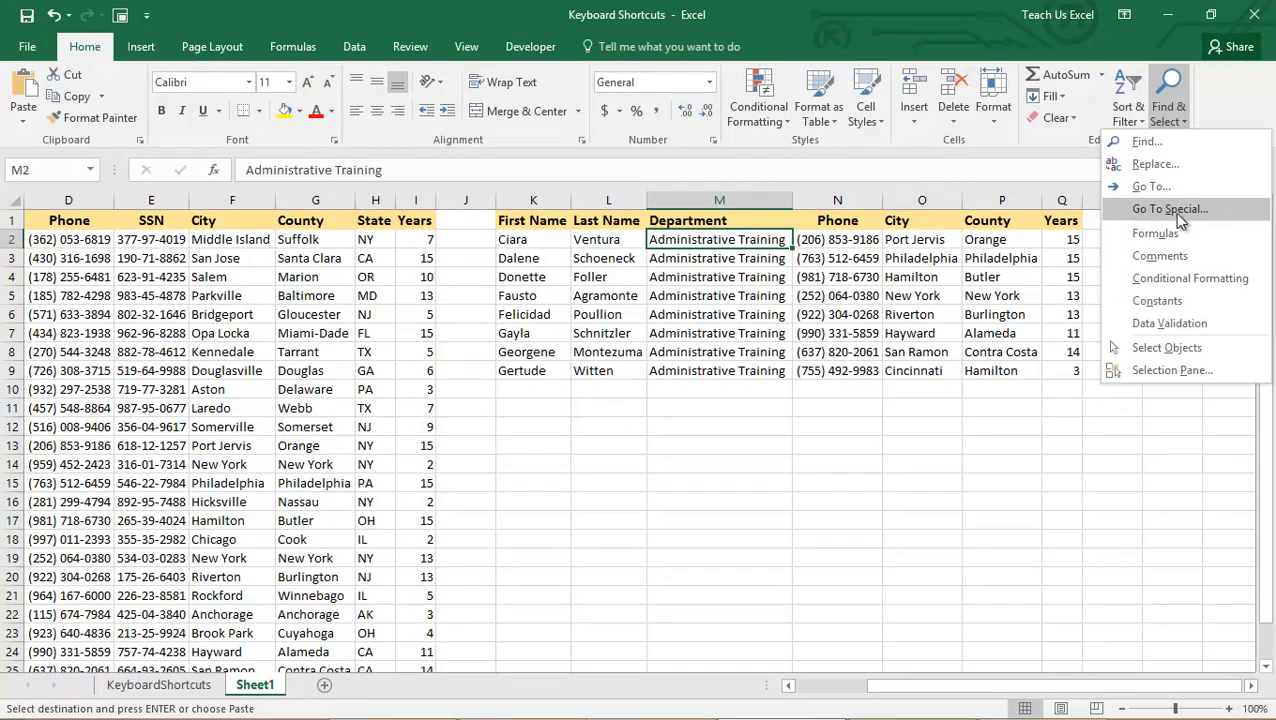
click(1160, 205)
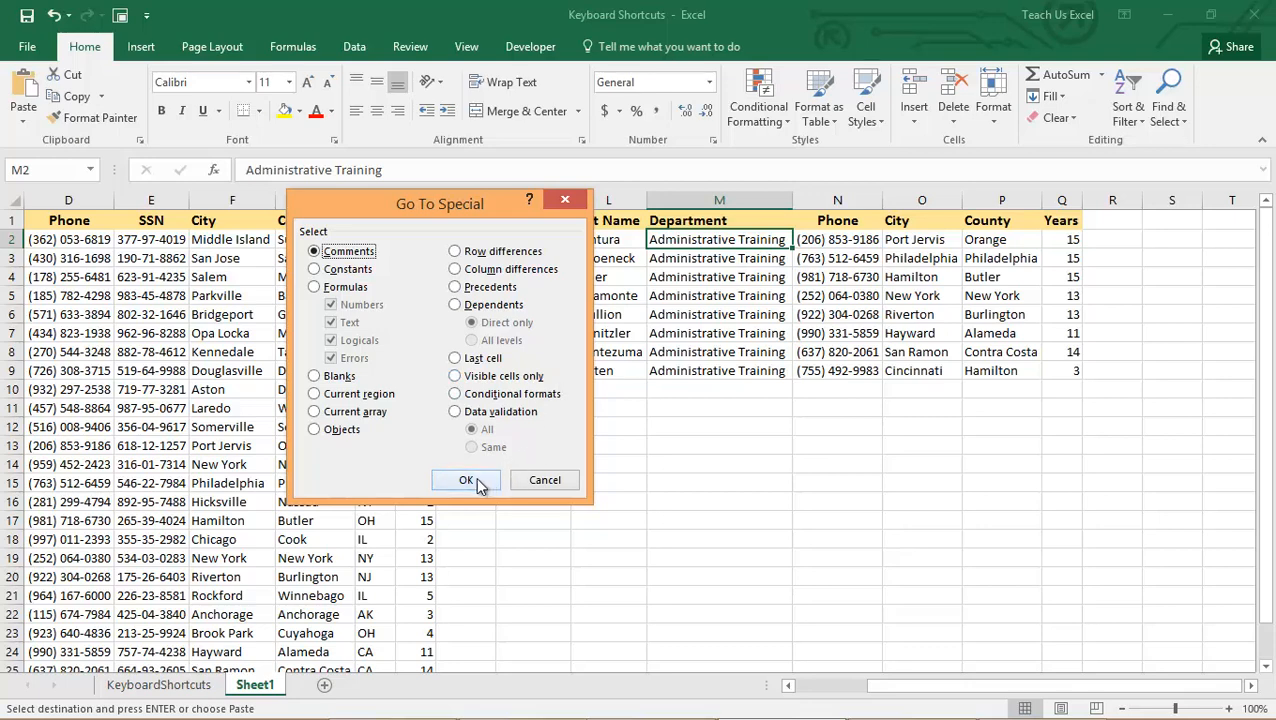
click(530, 476)
Unhide all rows and columns on the KeyboardShortcuts sheet, then select cell A1 and clear the pending copy selection.
click(155, 686)
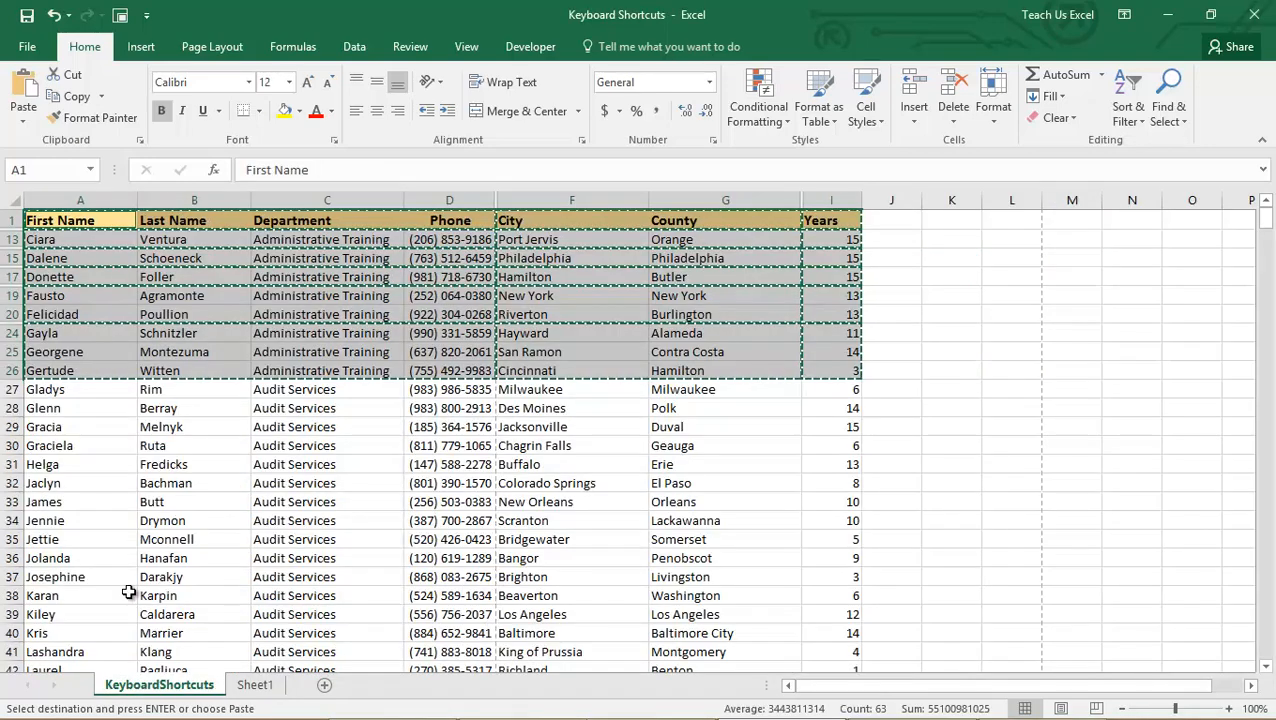
click(12, 202)
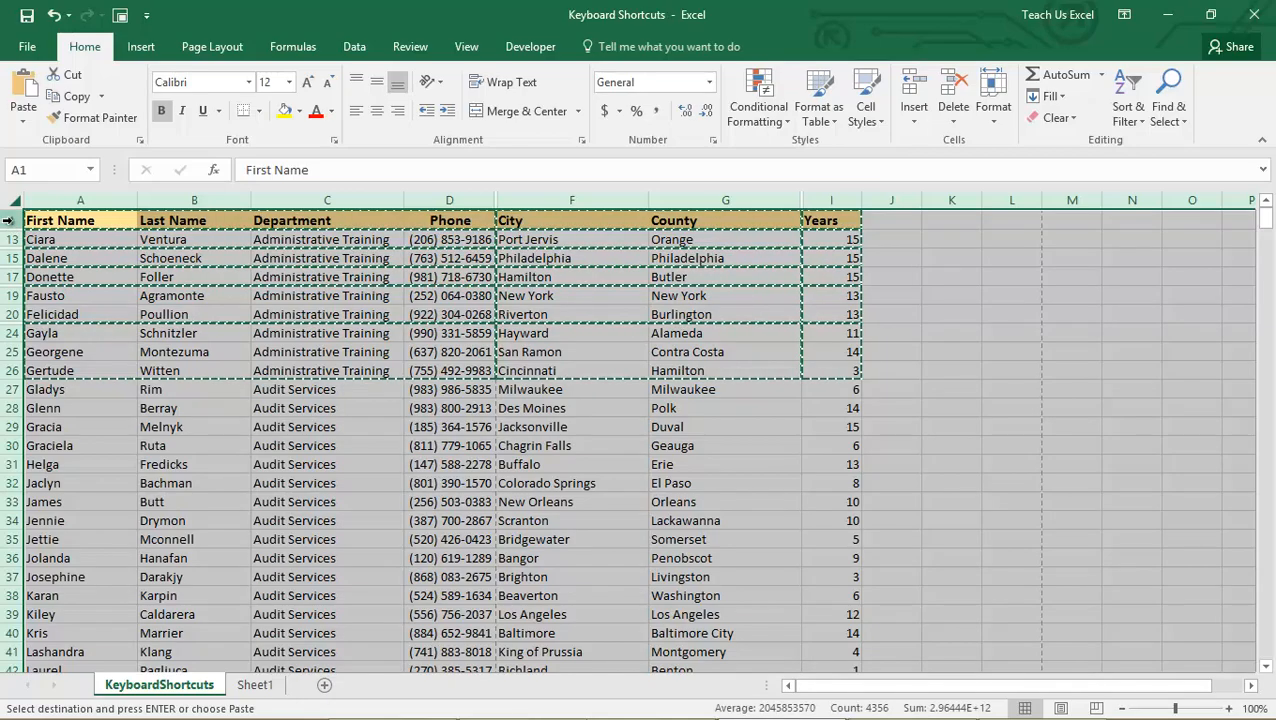
right_click(10, 220)
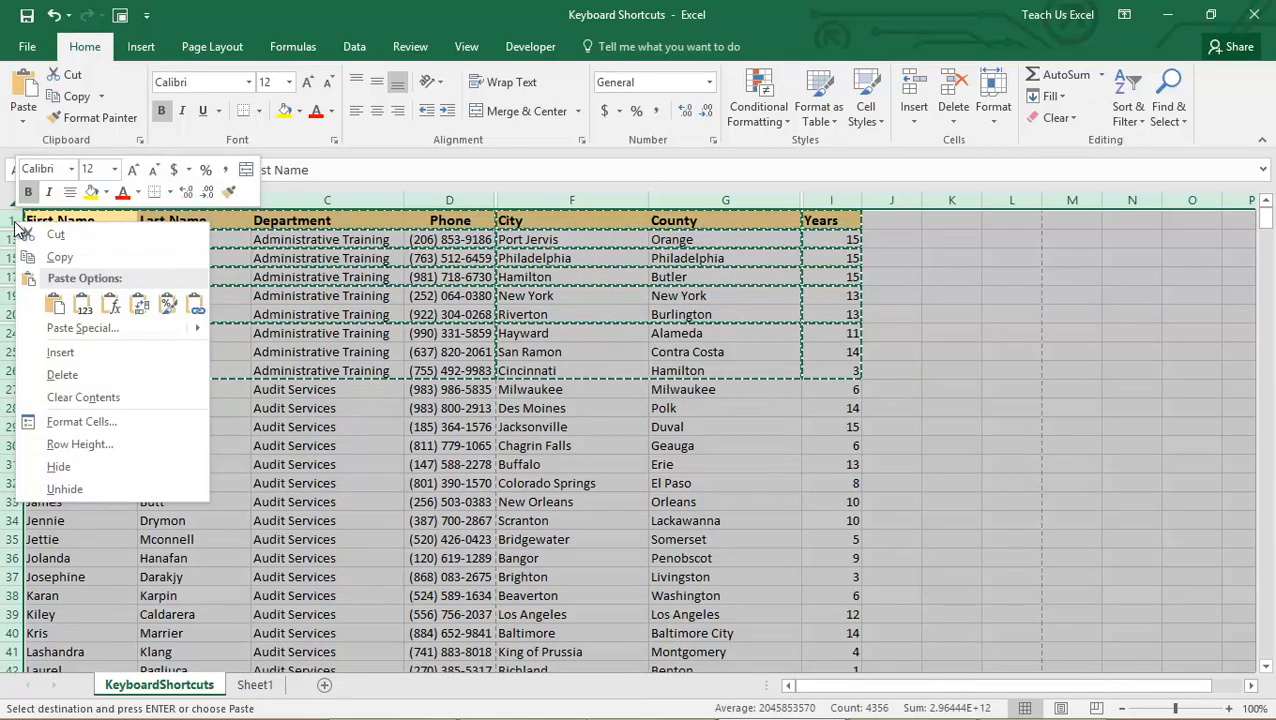
click(90, 484)
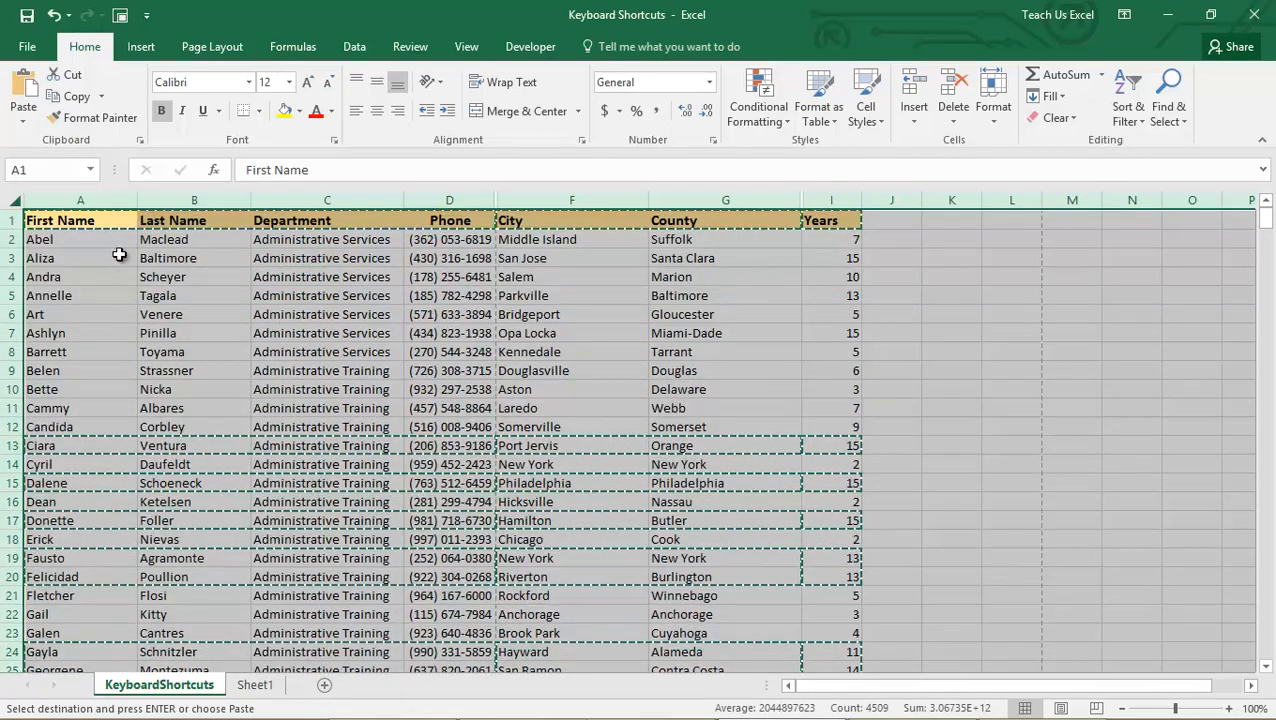
right_click(229, 200)
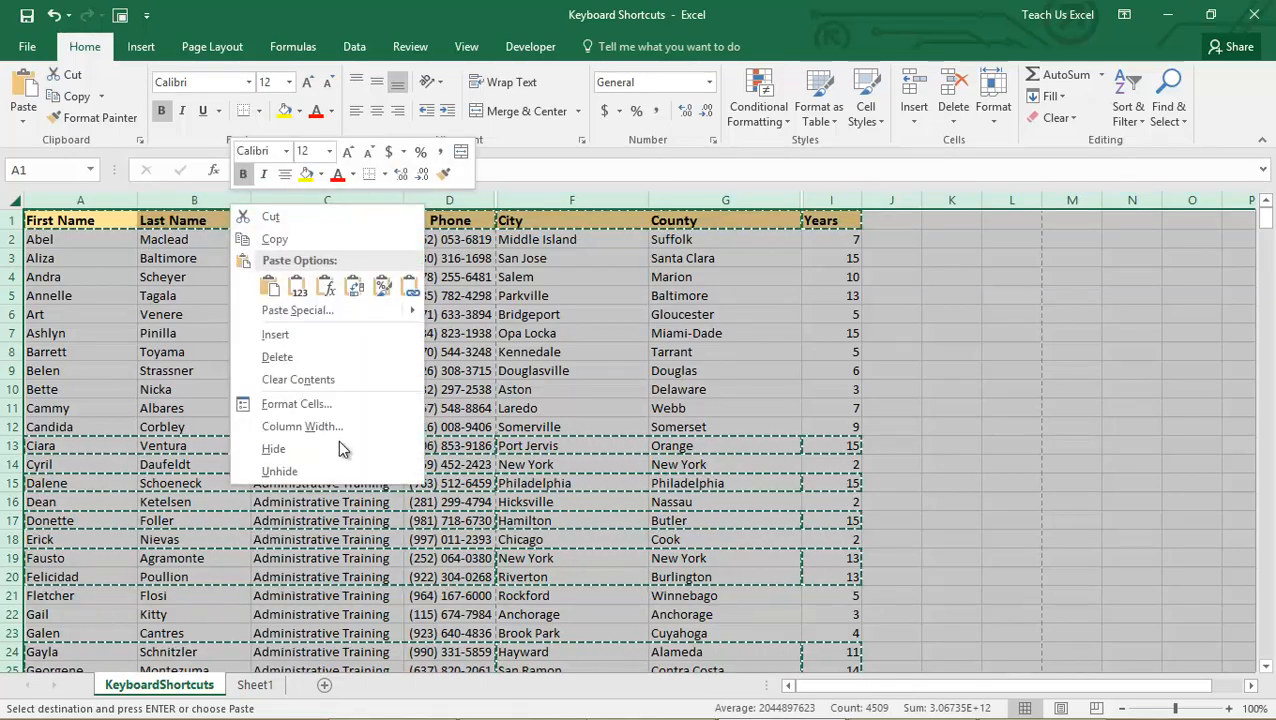
click(300, 474)
click(44, 221)
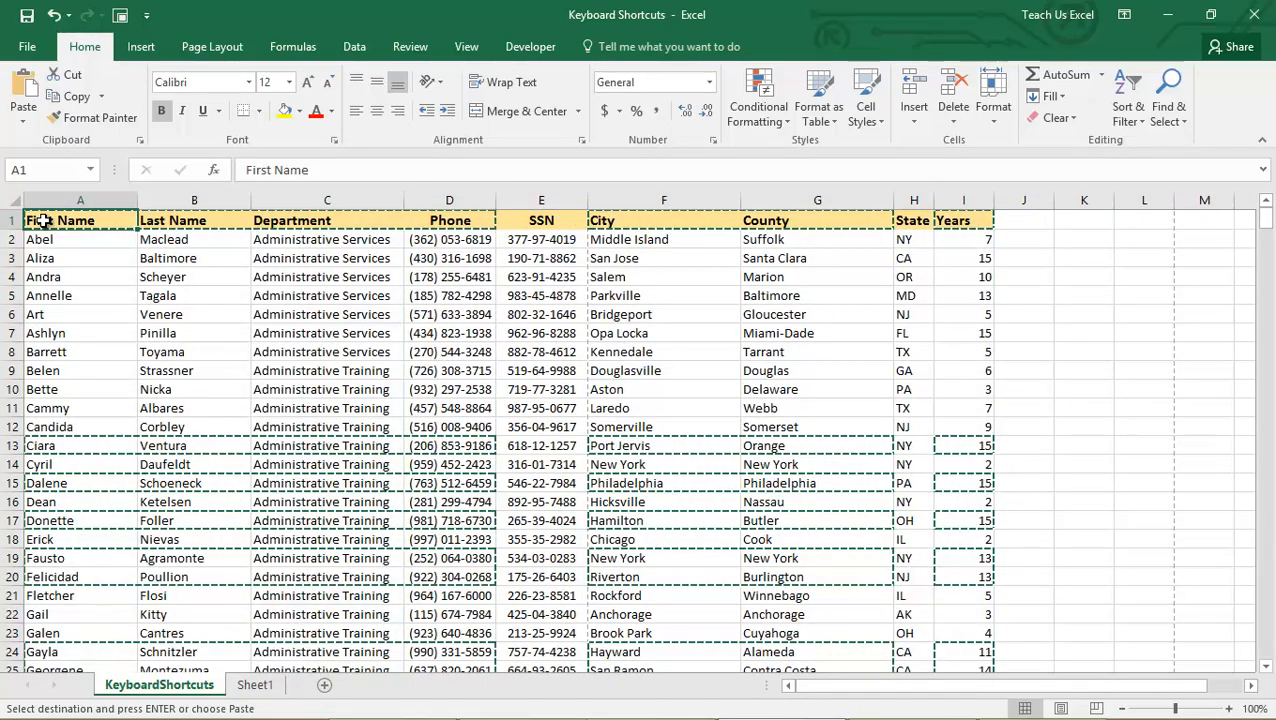
key(Escape)
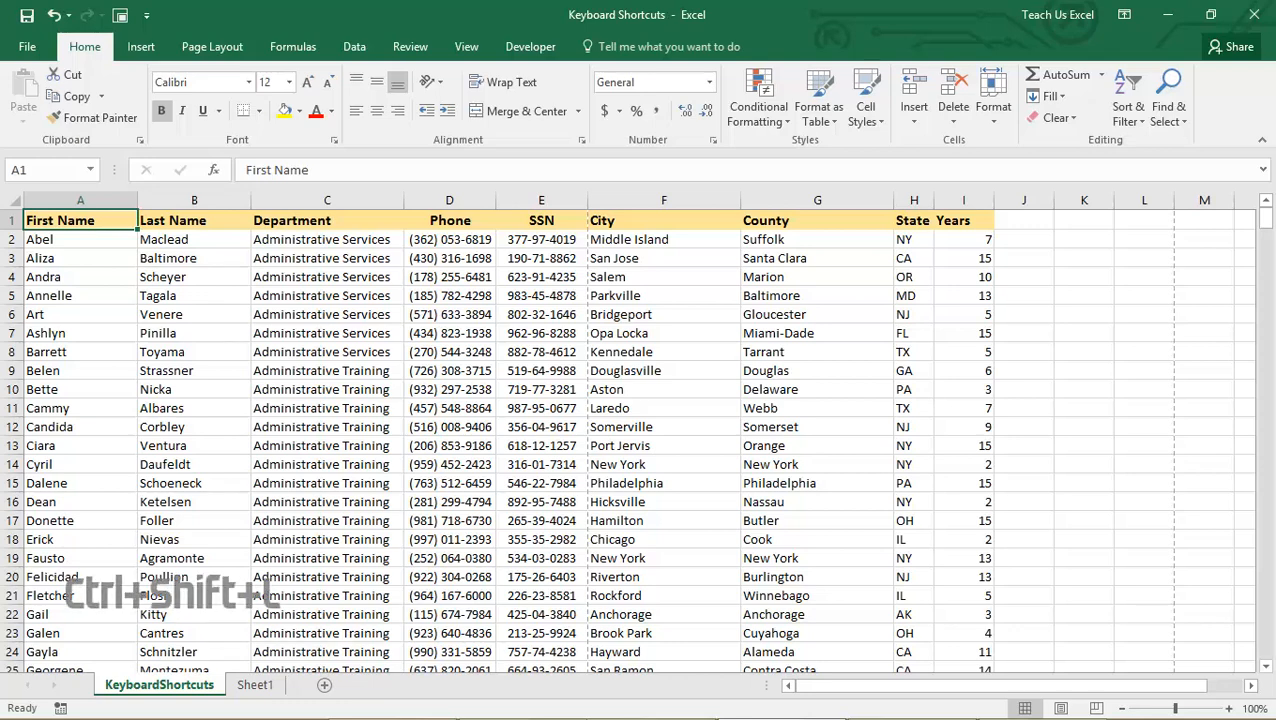
Toggle AutoFilter on and off twice for the employee table's header row on the KeyboardShortcuts sheet, leaving it off.
key(ctrl+shift+l)
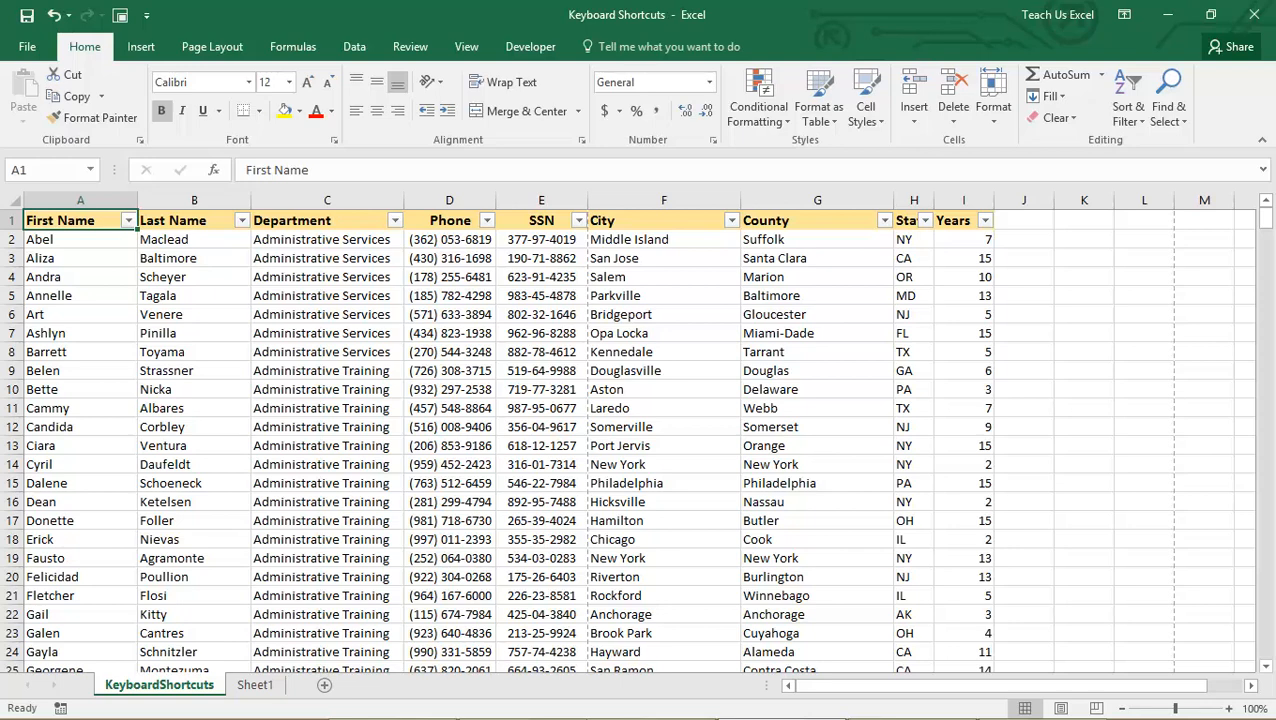
key(ctrl+shift+l)
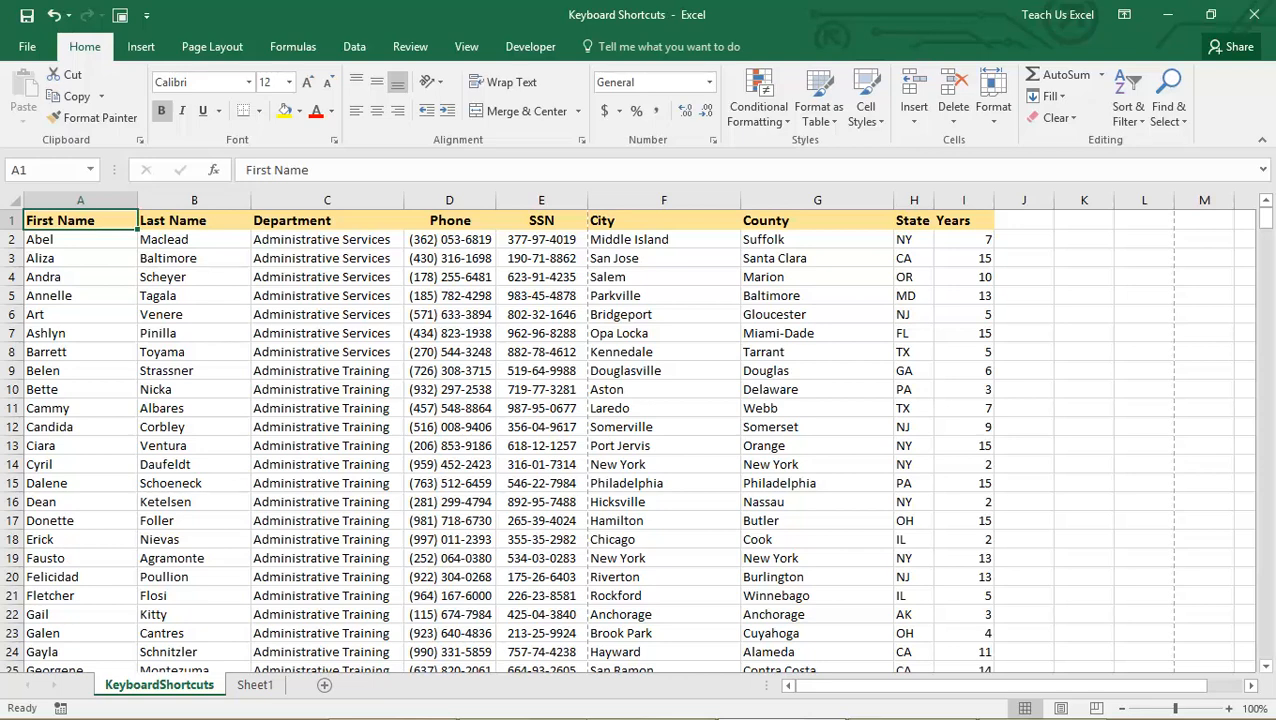
key(alt)
key(d)
key(f)
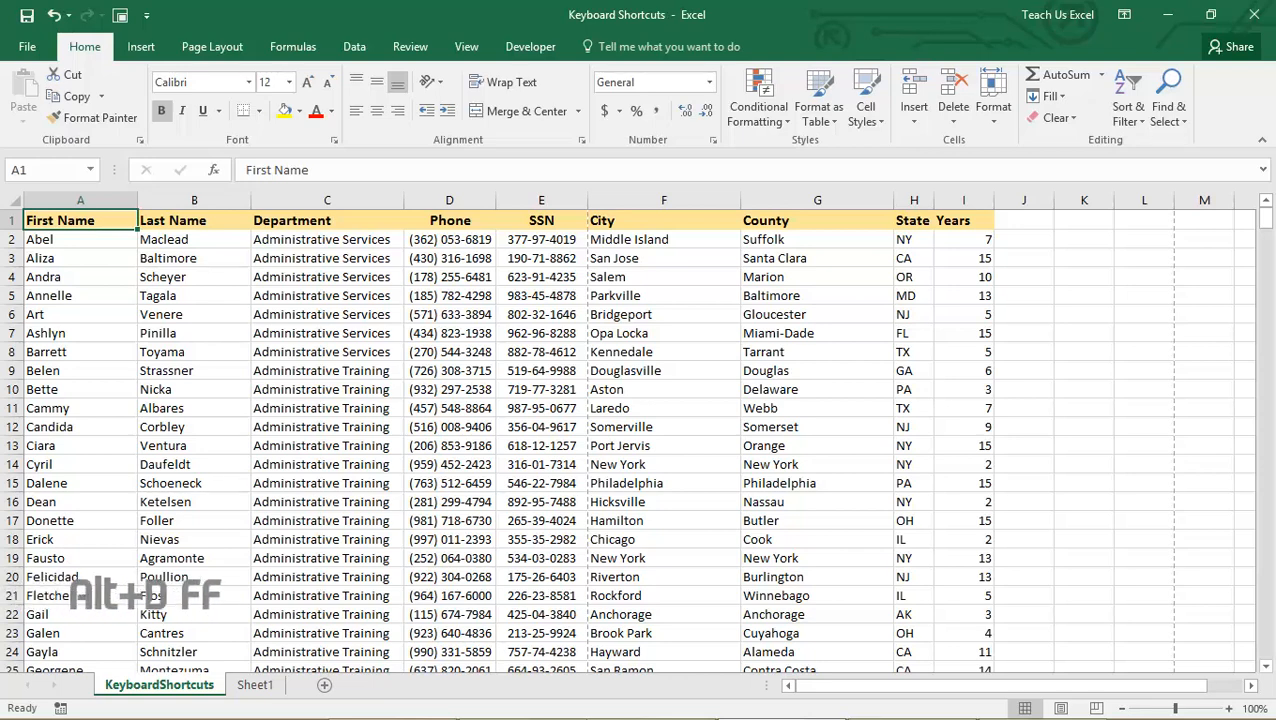
key(f)
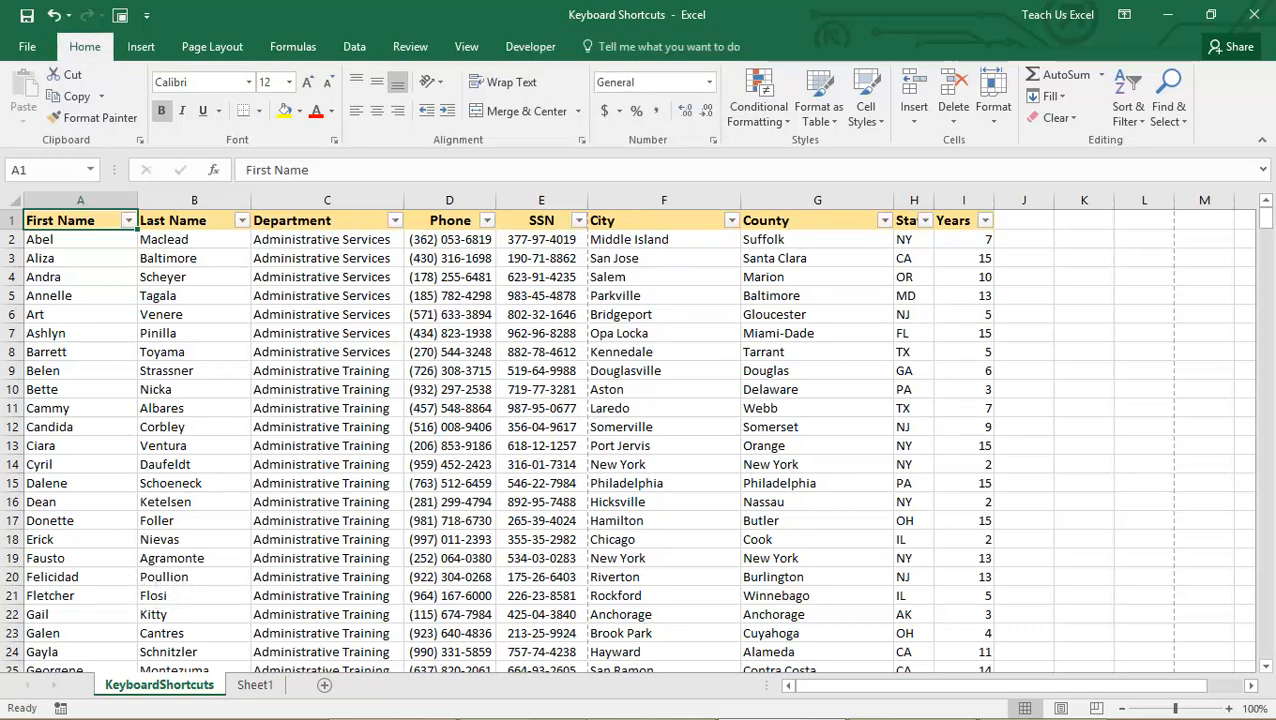
key(alt)
key(d)
key(f)
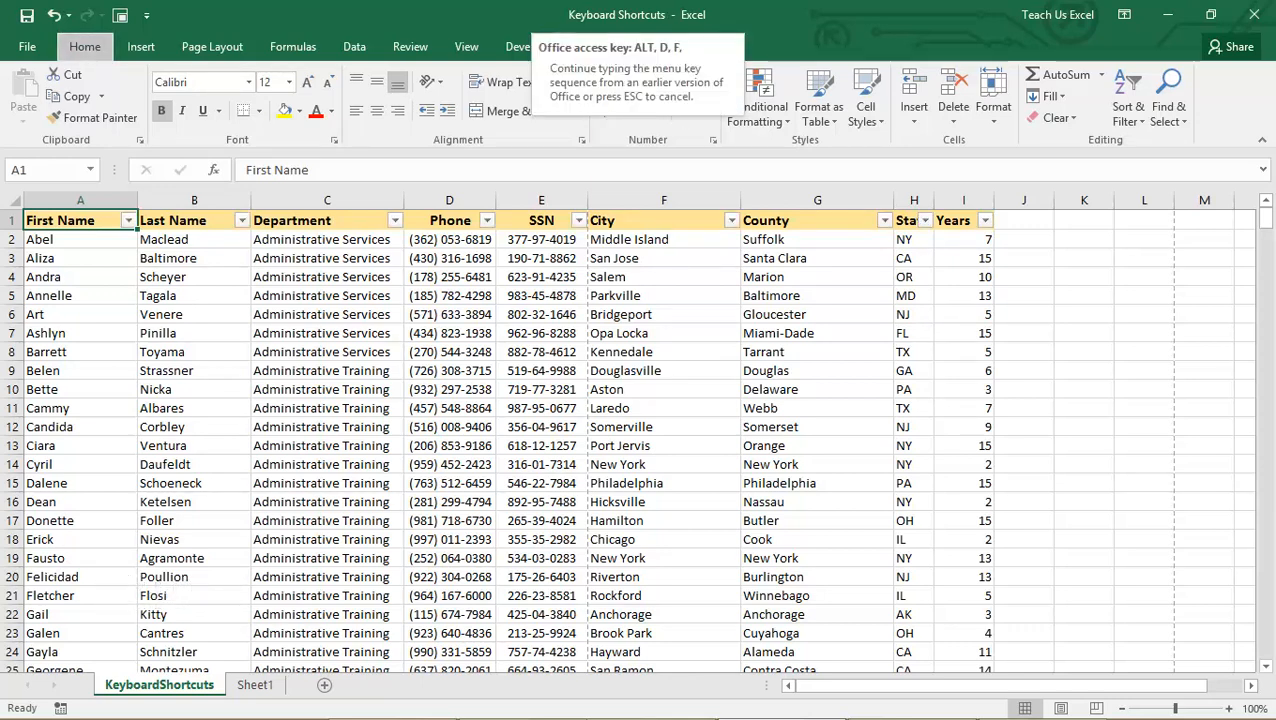
key(f)
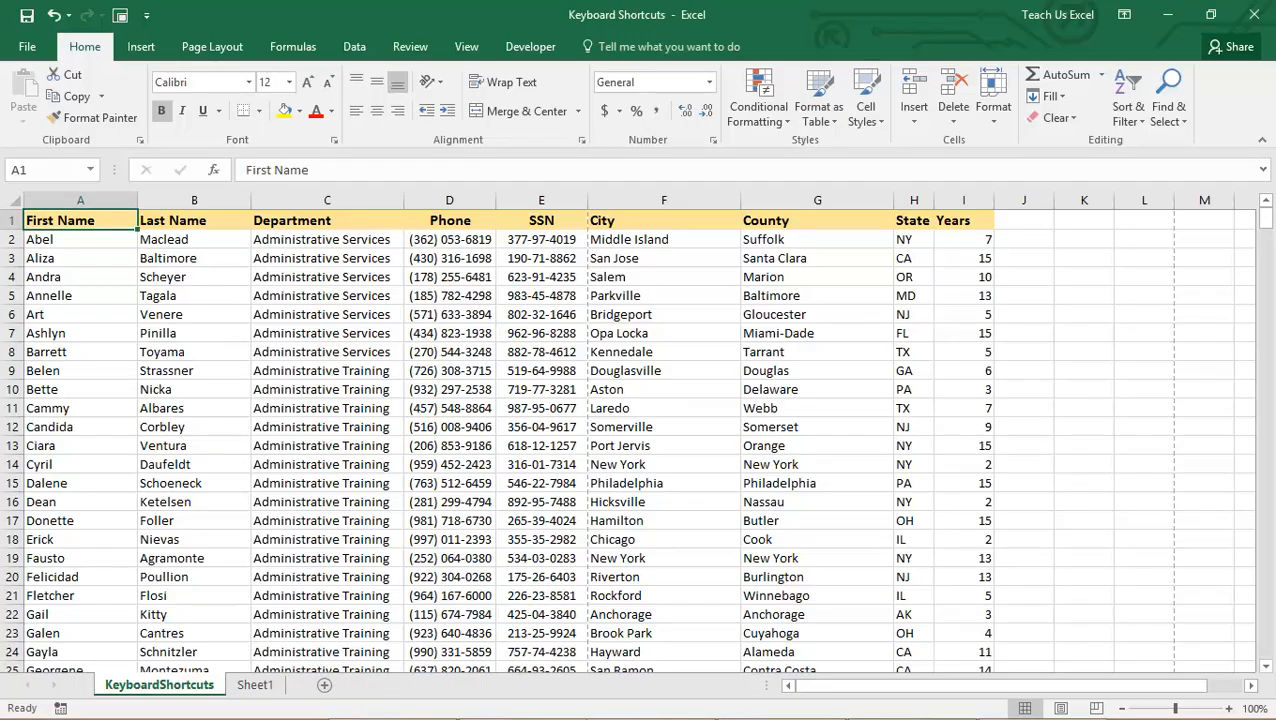